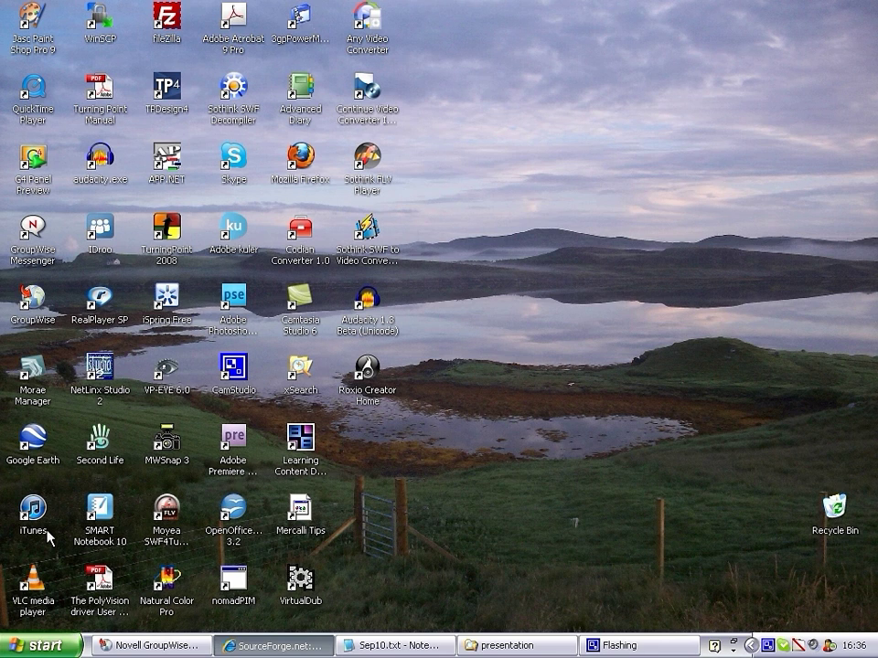
- Open SMART Notebook 10 and dismiss its Welcome Centre to reach the blank untitled page
click(55, 646)
click(108, 582)
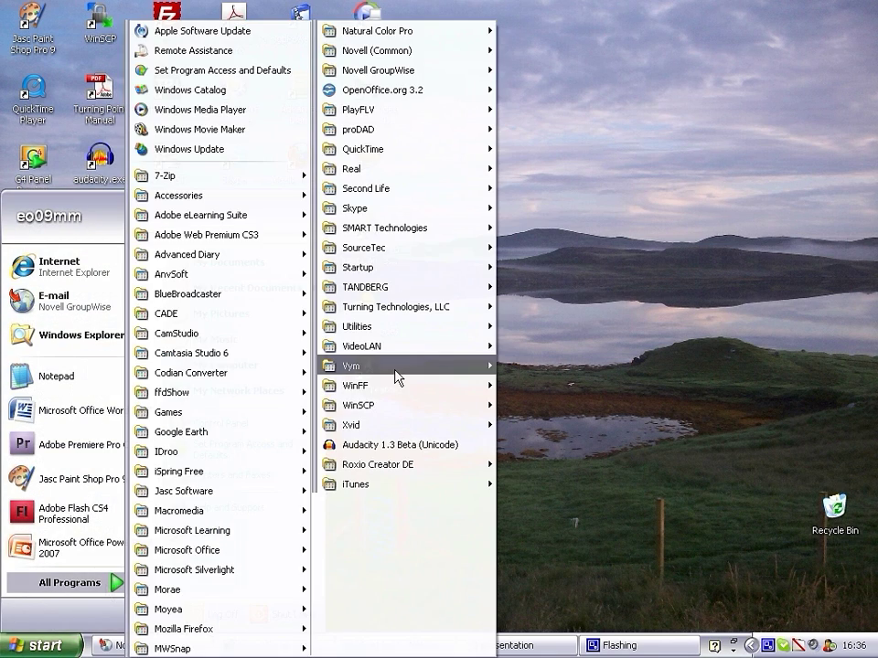
mouse_move(435, 242)
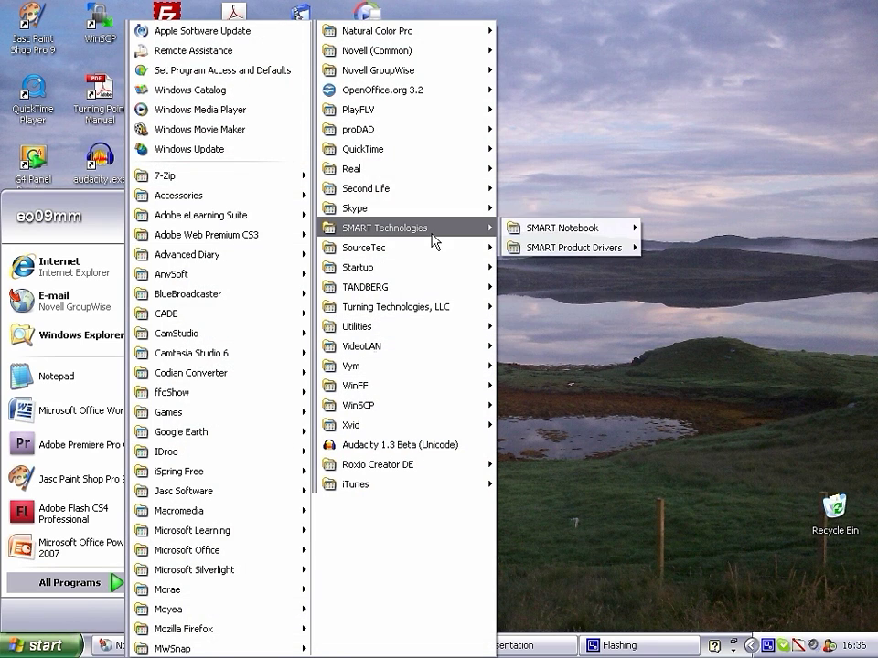
mouse_move(538, 234)
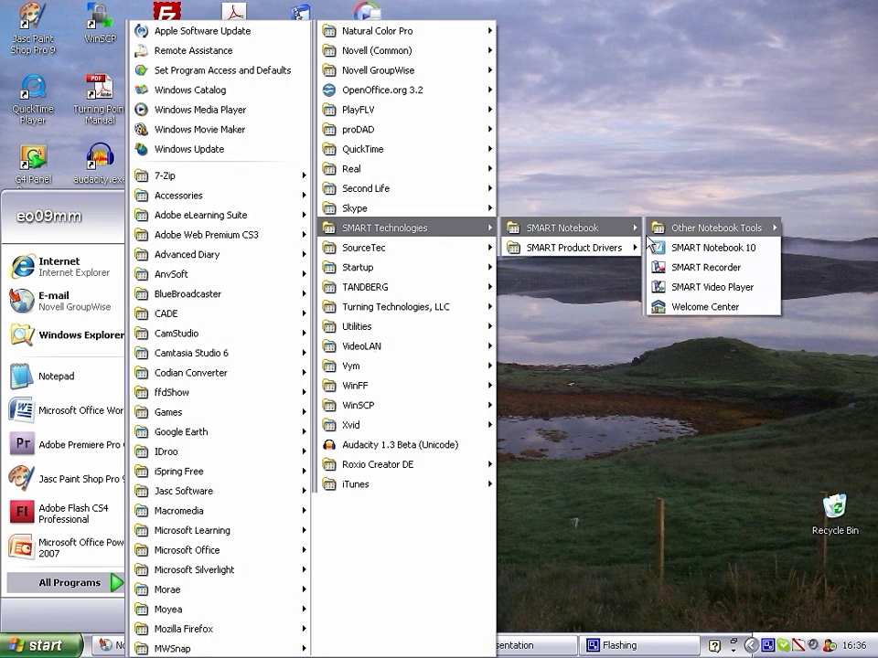
click(681, 248)
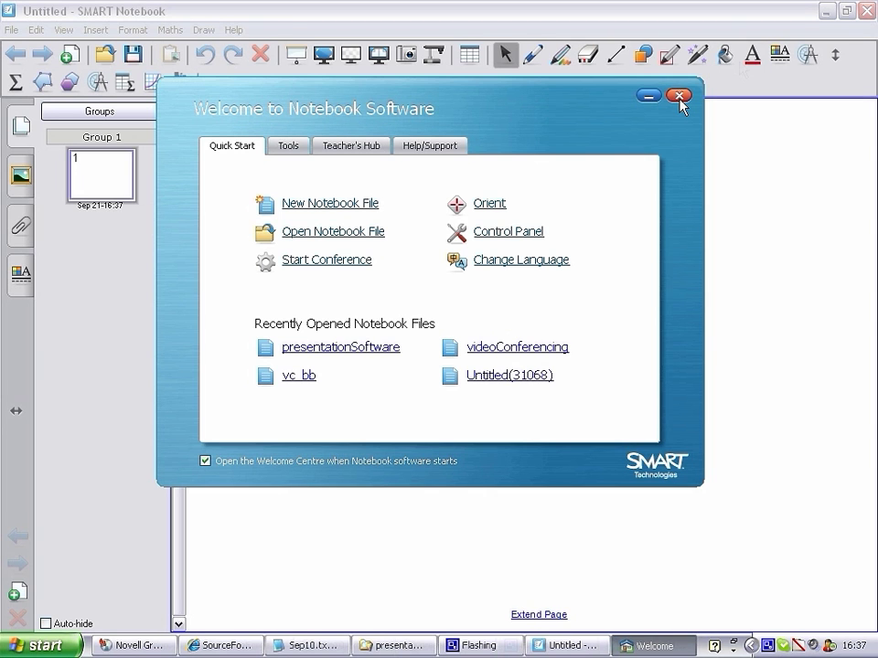
click(677, 96)
- Add the title "Presentation Software" in 36-point black Arial near the upper edge of the page
click(752, 56)
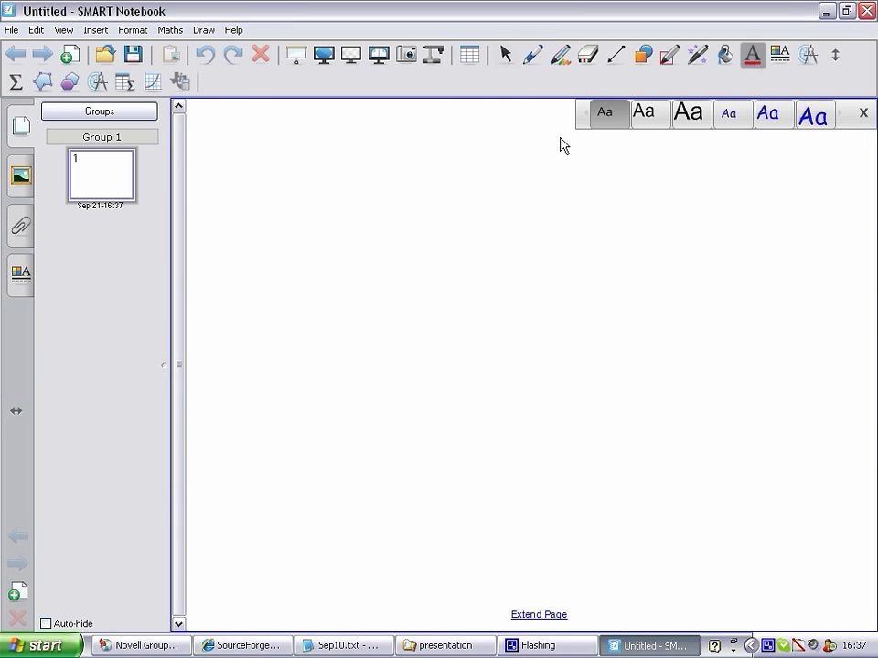
click(692, 117)
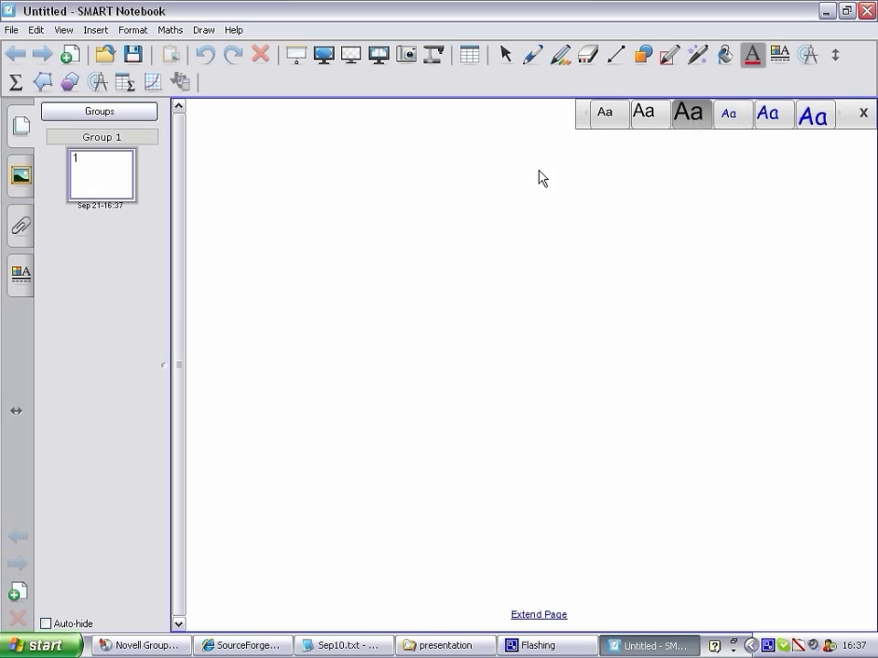
click(242, 134)
text(Pre)
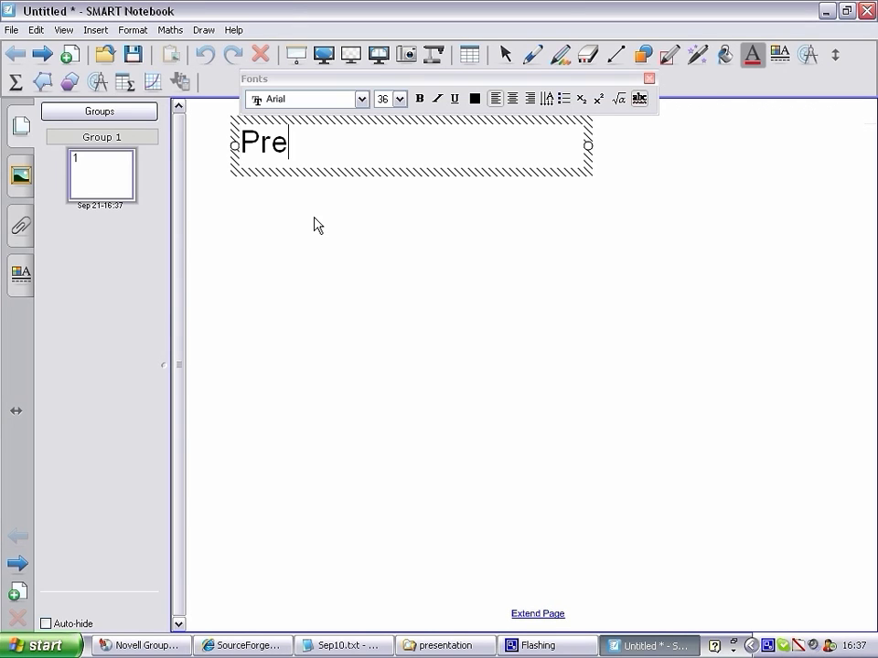
text(setn)
key(BackSpace)
key(BackSpace)
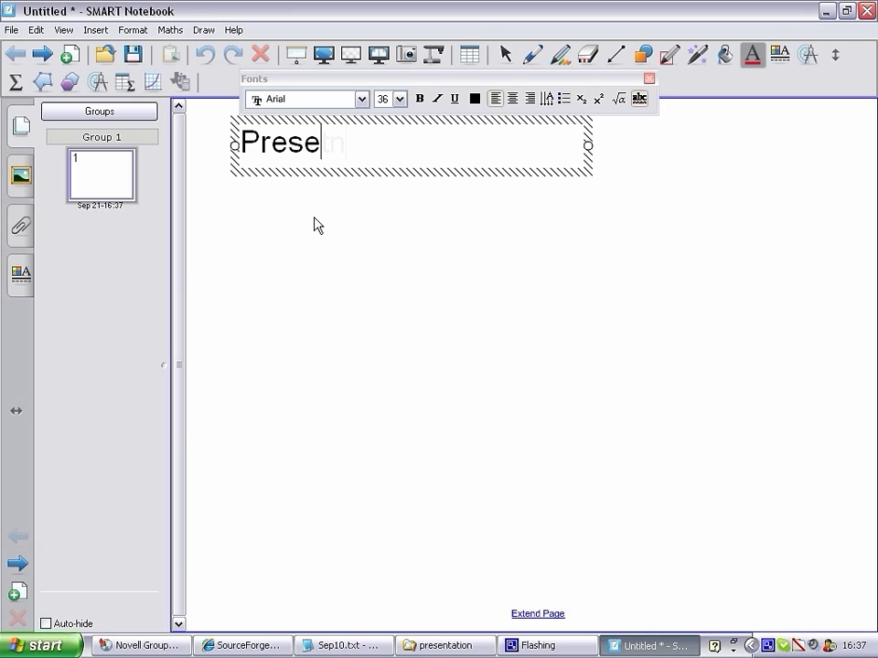
text(ntation Sof)
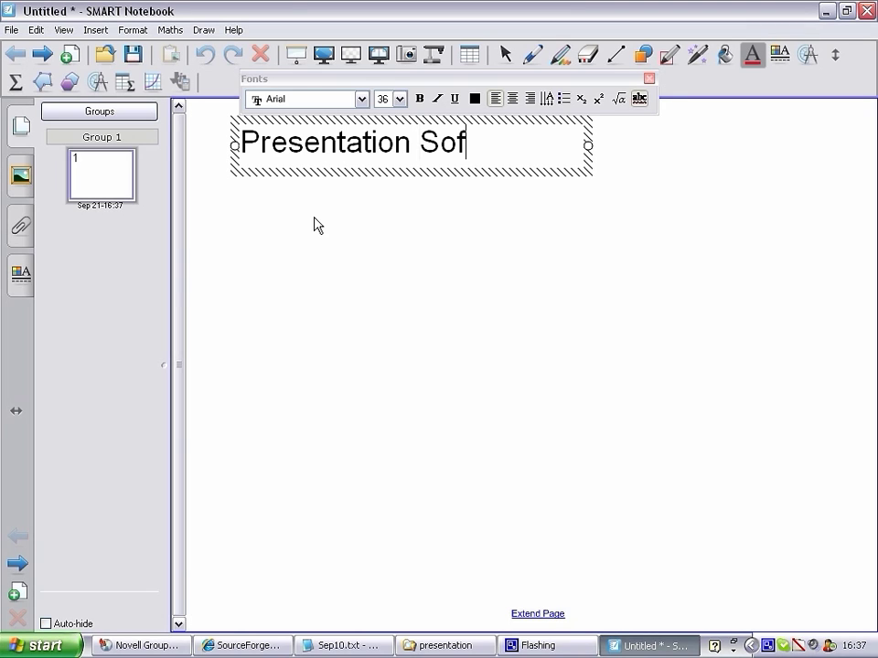
text(tware)
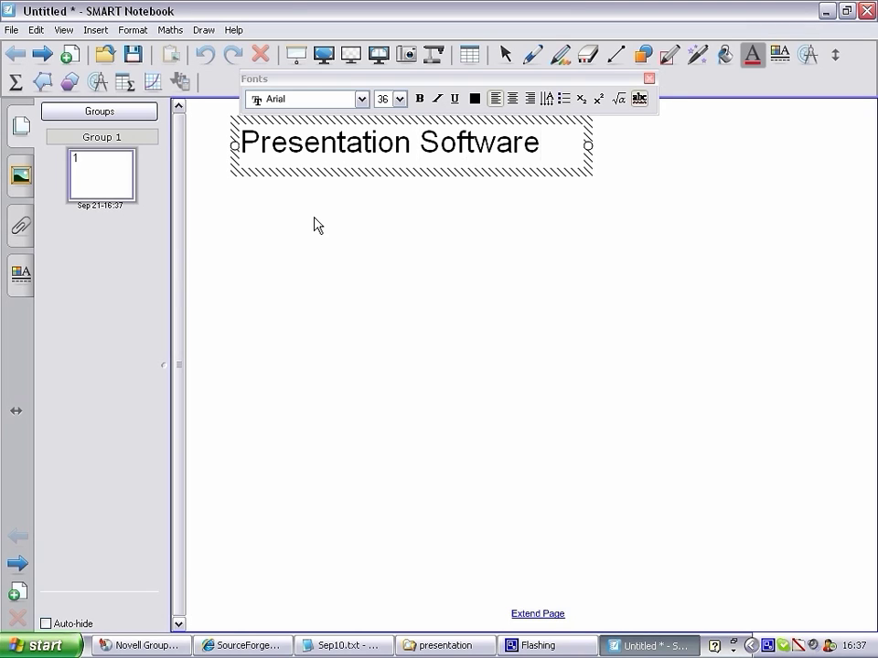
- Add 16-point black Arial text below the title: "There are a number of commercial and non-commercial software packages available for creating presentations:"
click(748, 58)
click(603, 114)
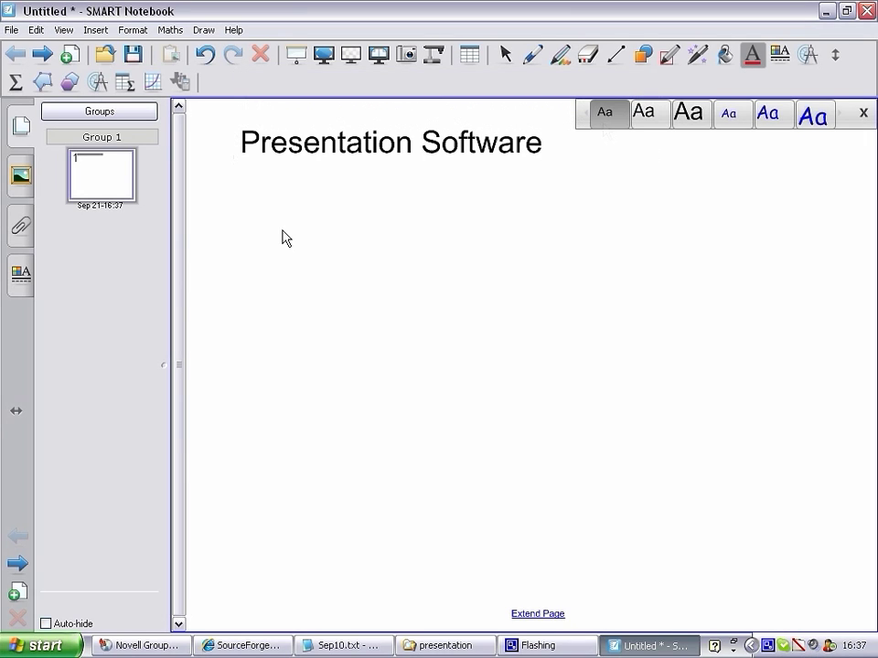
click(243, 224)
text(Ther)
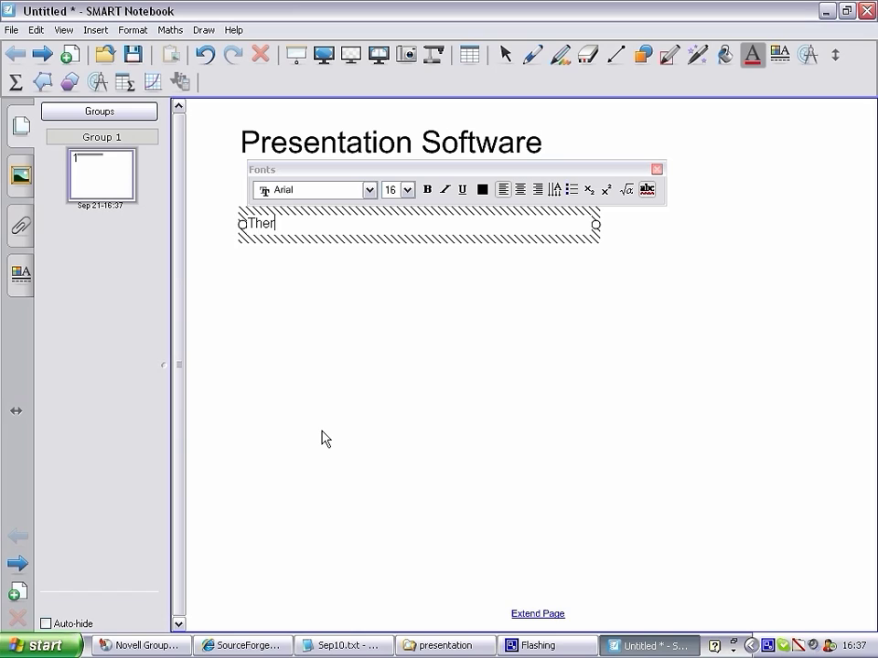
text(e are a numb)
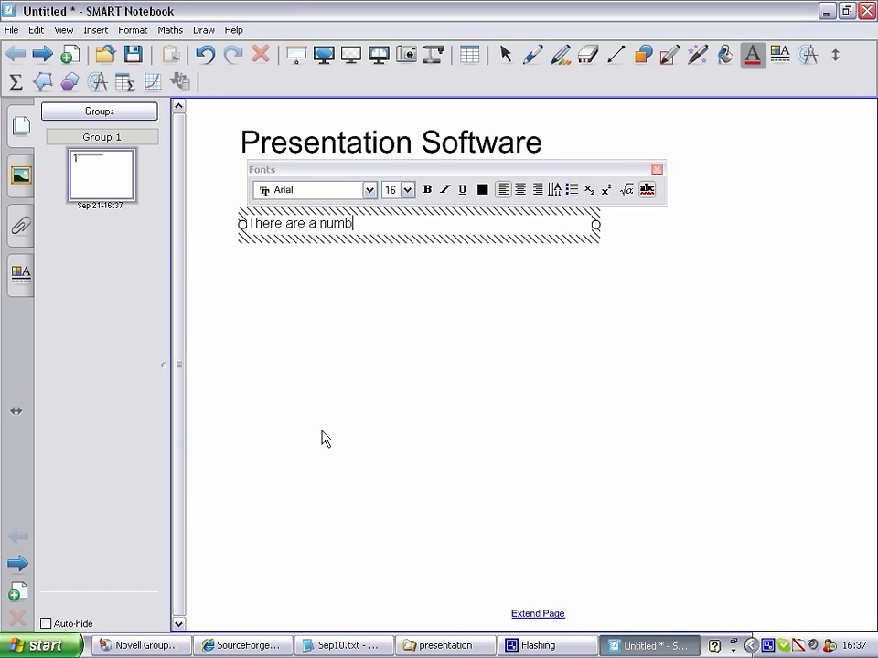
text(er of commer)
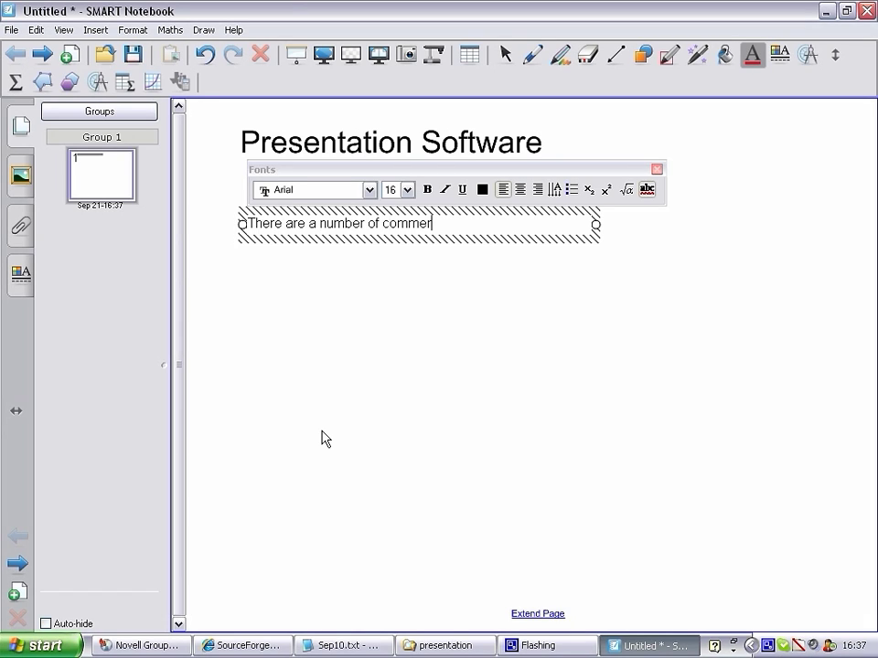
text(cial and non-commercial and non-co)
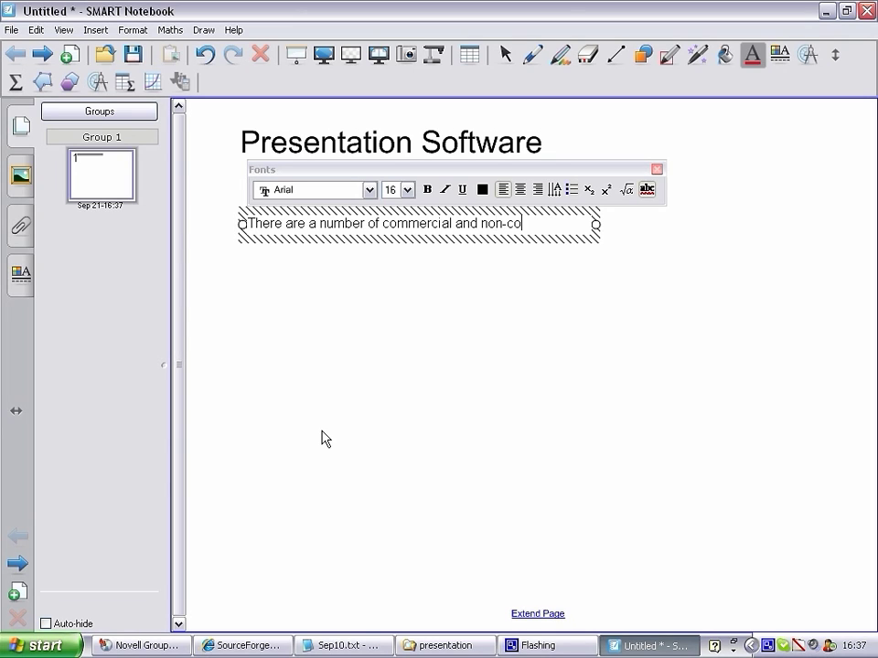
text(mmercial sof)
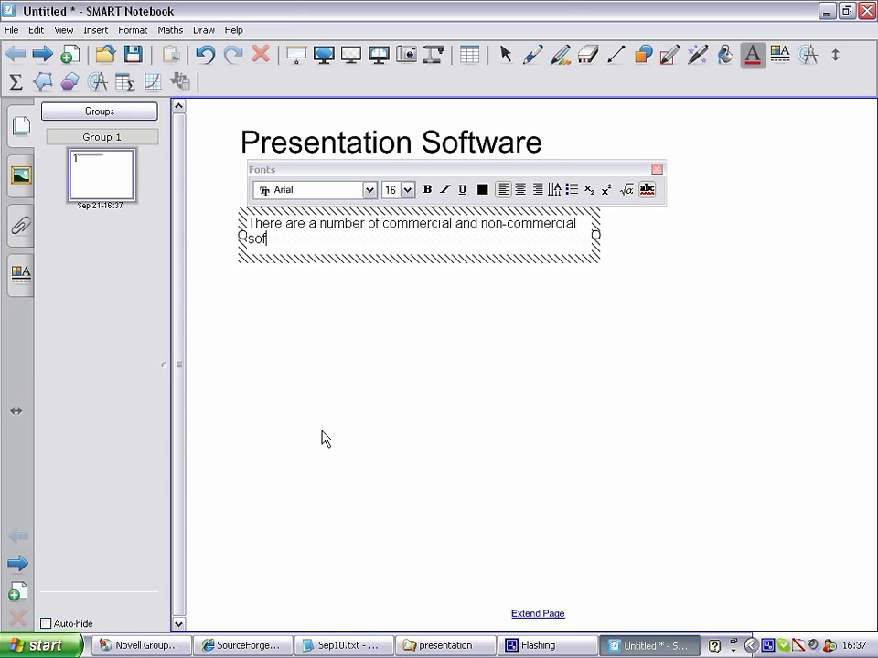
text(tware package)
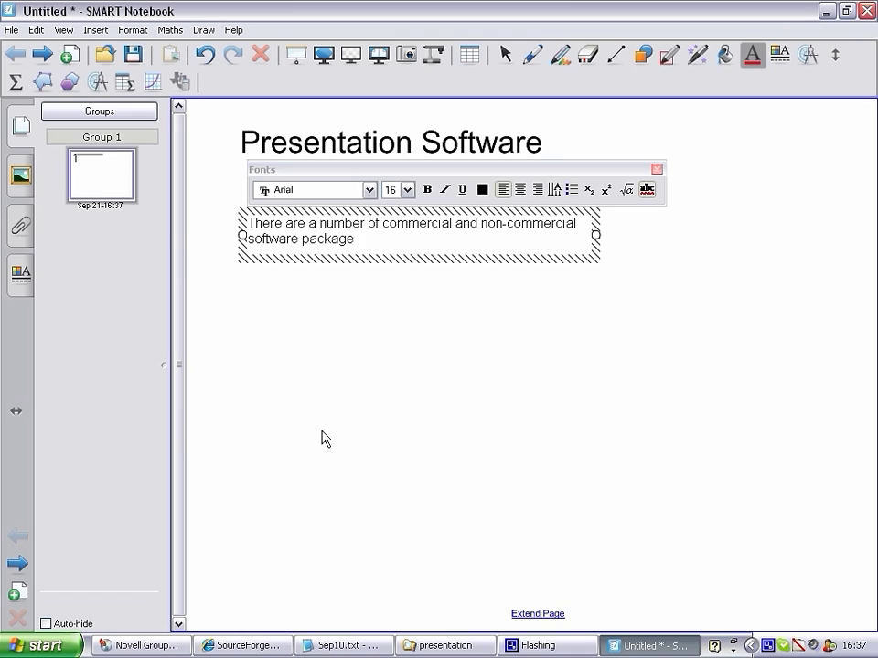
text(s available for crea)
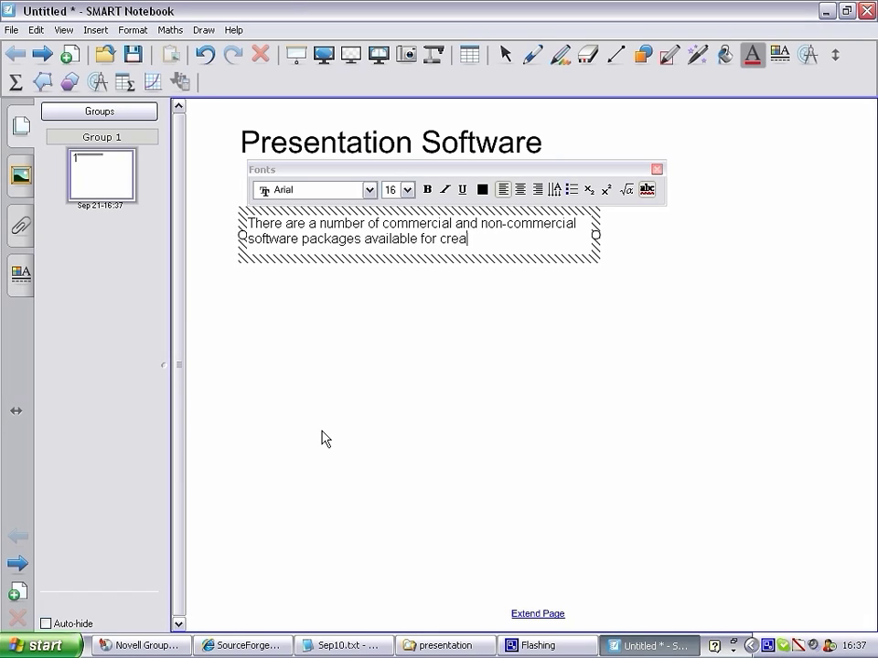
text(ting presentatio)
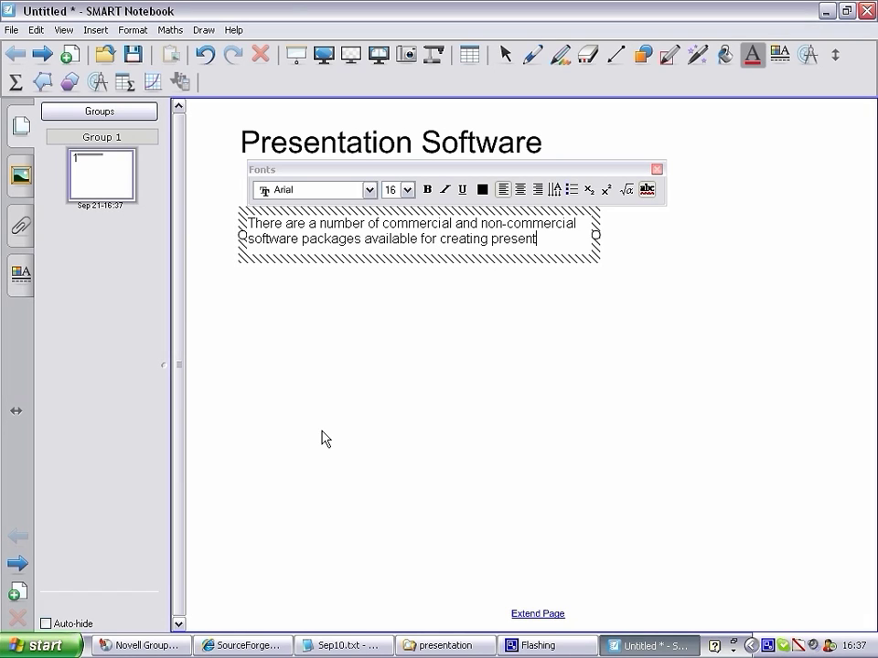
text(ns:)
- Widen the body text box across most of the page and insert "effective" before "presentations"
drag(599, 239, 802, 236)
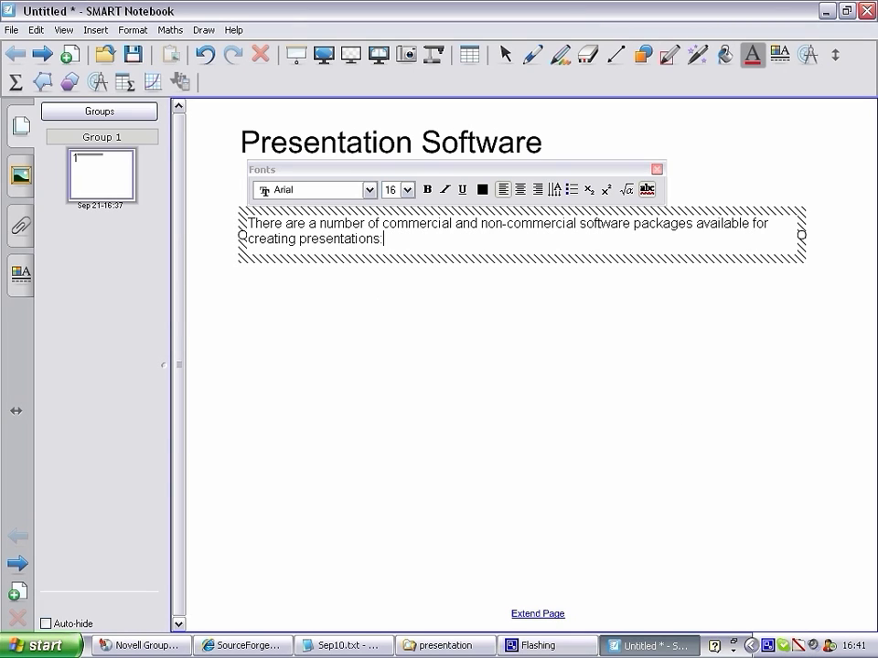
key(ctrl+Left)
text(effecti)
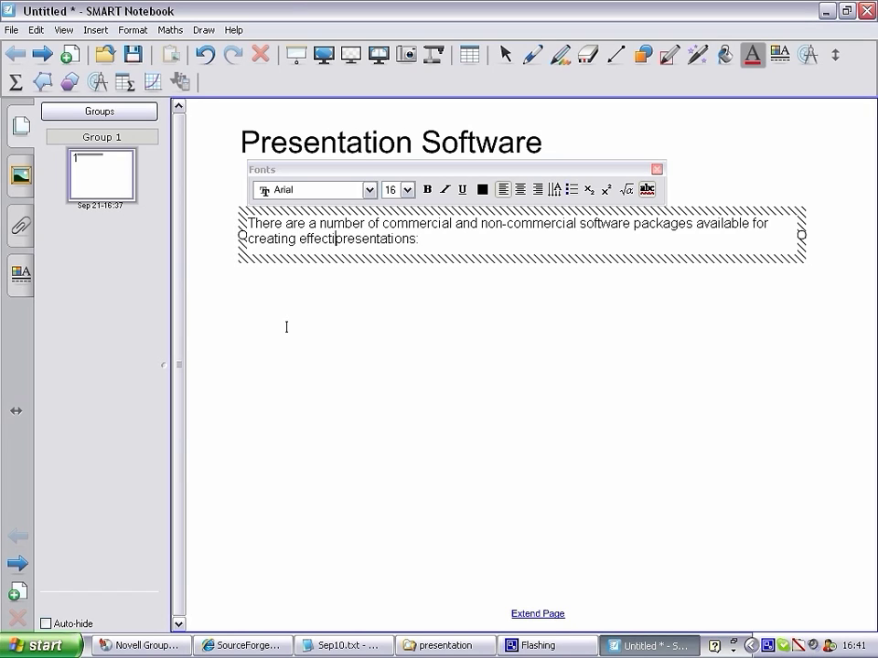
text(ve)
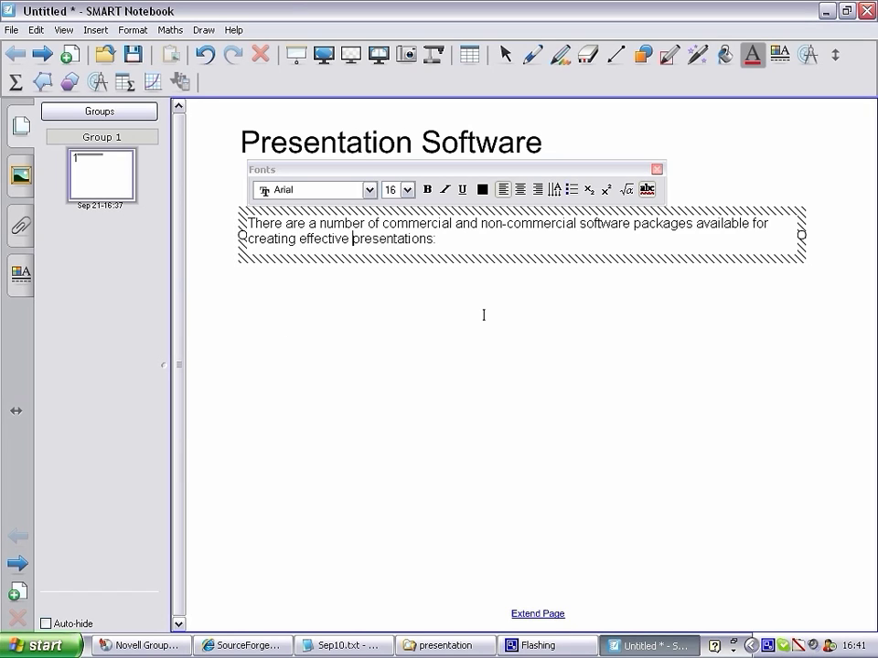
- Add the line "These packages can be used to:" to the body text, separated from the first sentence by a blank line
click(457, 239)
key(Return)
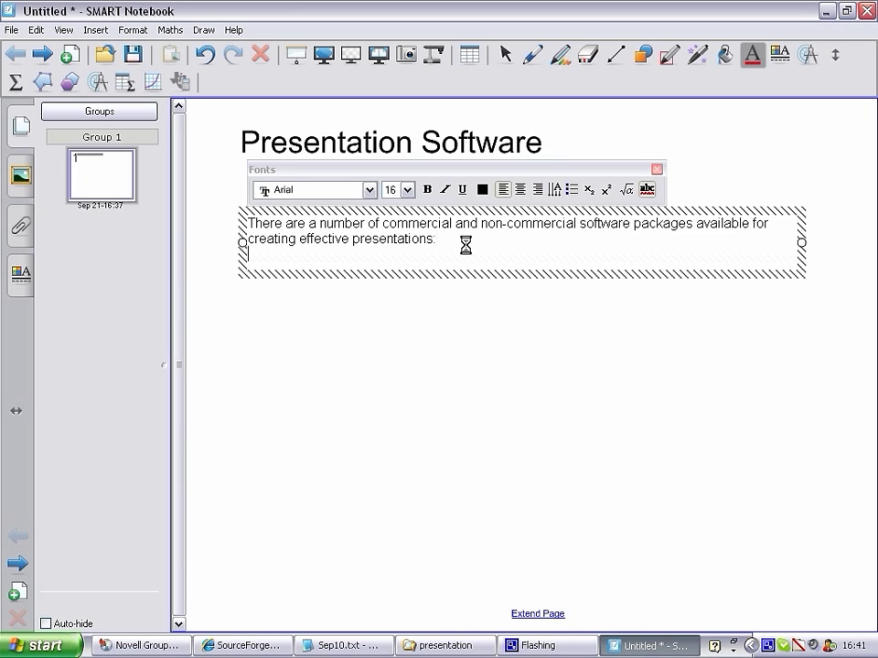
key(Return)
text(These )
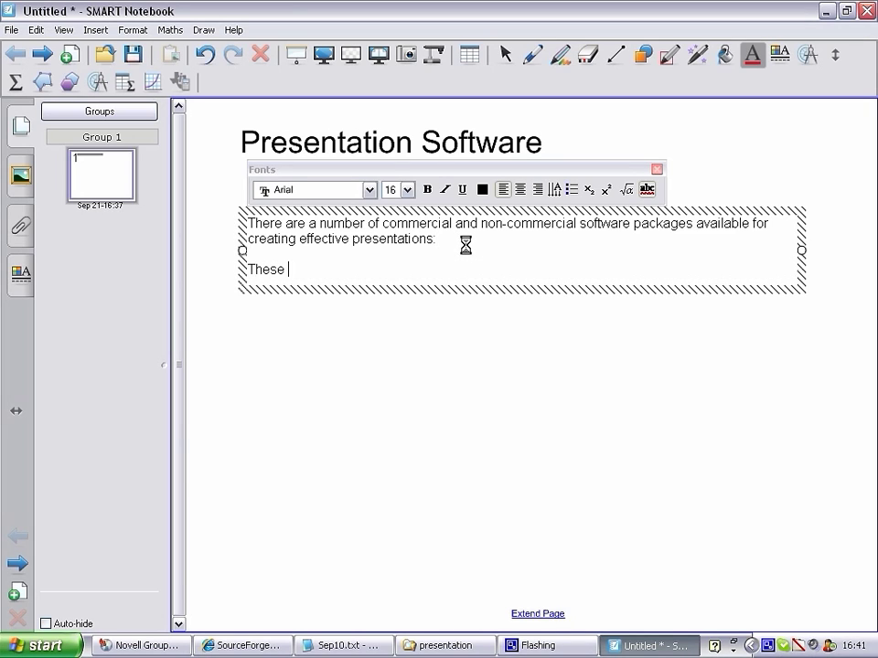
text(packages can be us)
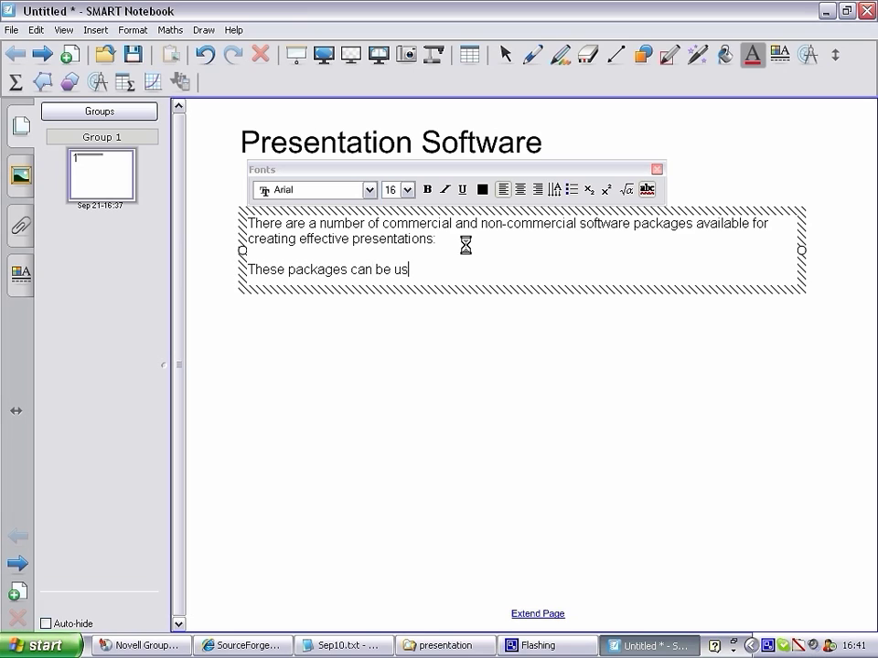
text(ed to:)
key(Return)
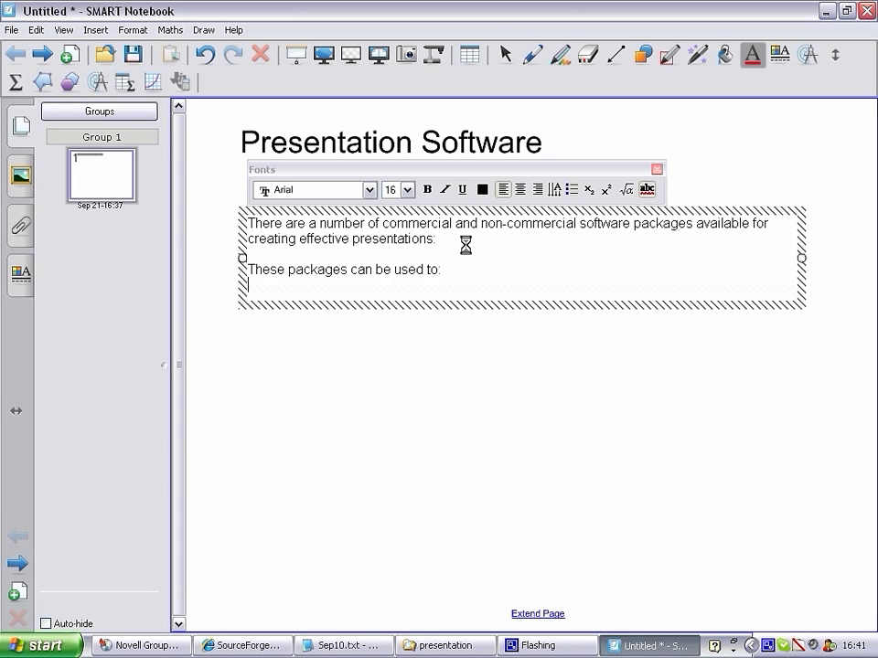
- Add the lines "prompt the speaker" and "give a visual cue to the audience" at the end of the body text
text(prompt the speak)
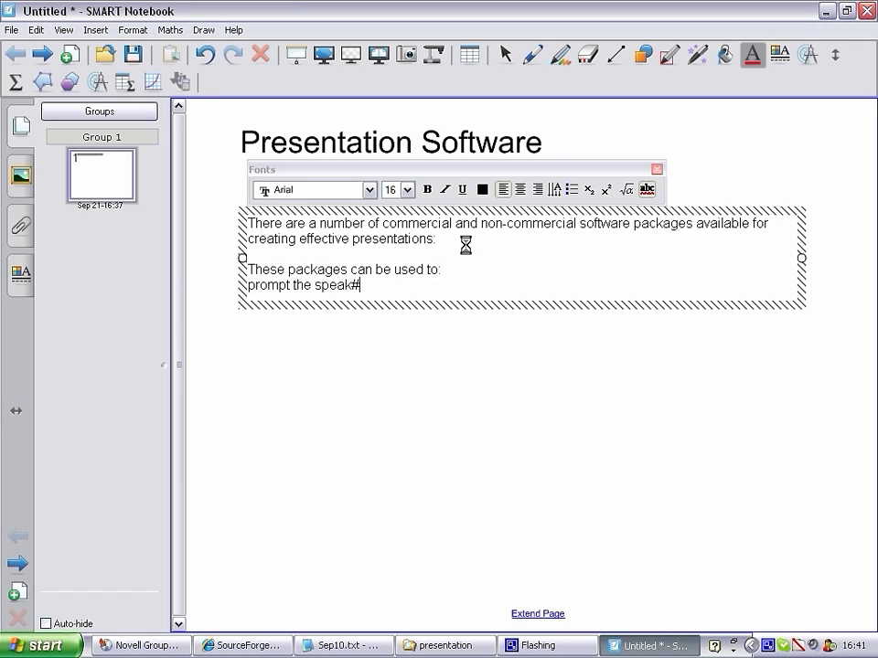
text(er)
key(Return)
text(give )
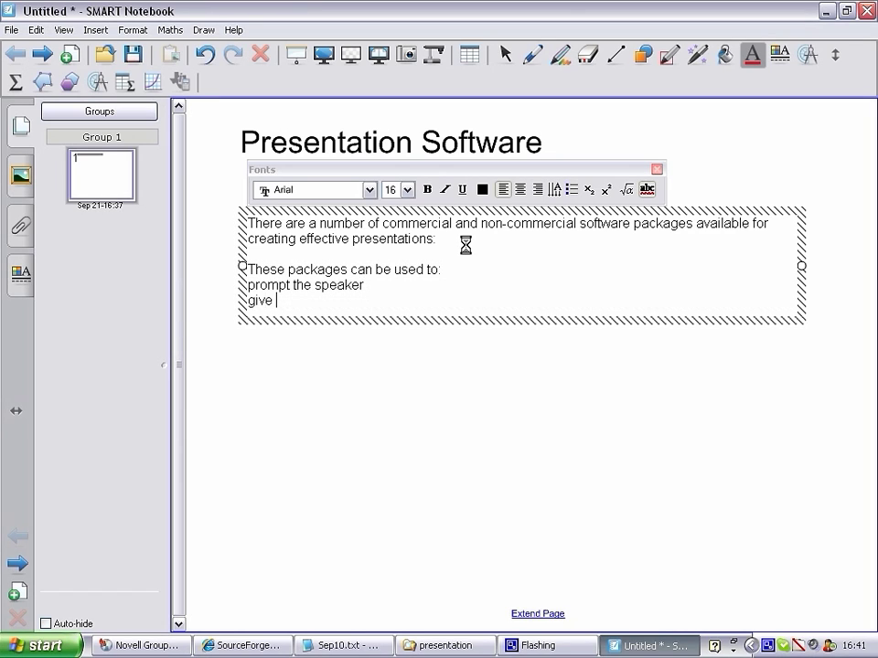
text(a visual cue to the audio)
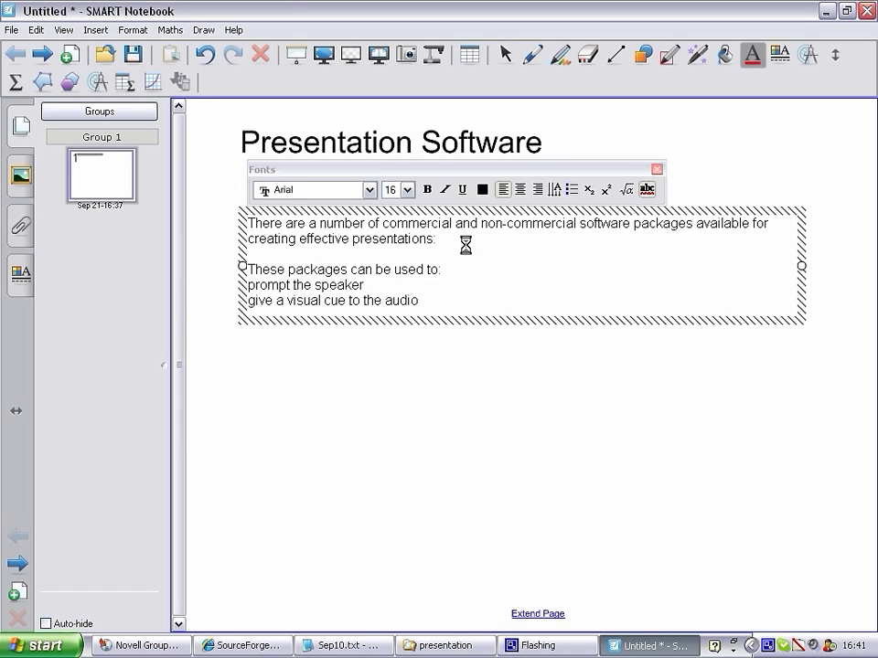
key(BackSpace)
text(ence)
key(Return)
- Format the lines "prompt the speaker" and "give a visual cue to the audience" as a bulleted list
click(457, 298)
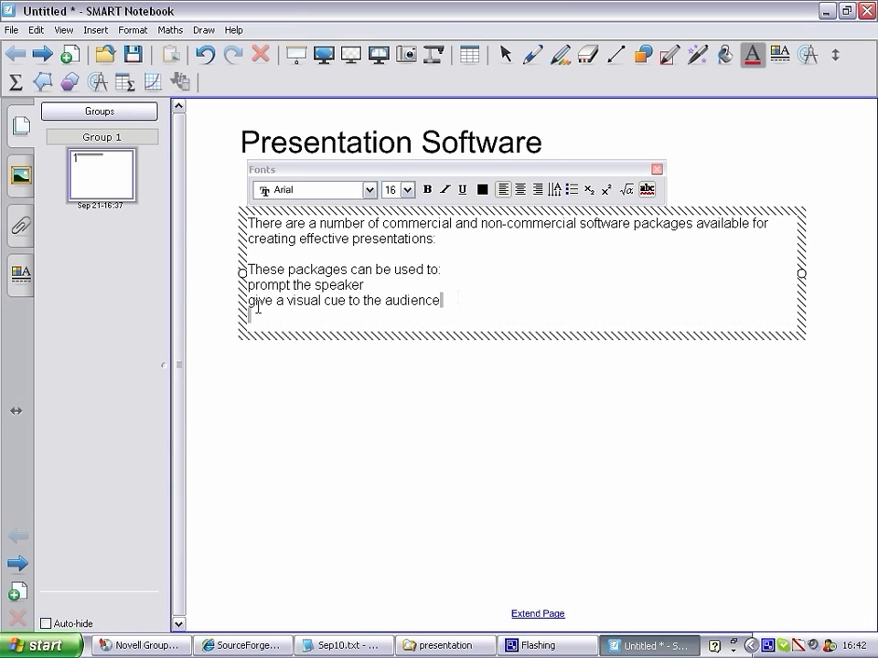
shift+click(249, 301)
shift+click(249, 285)
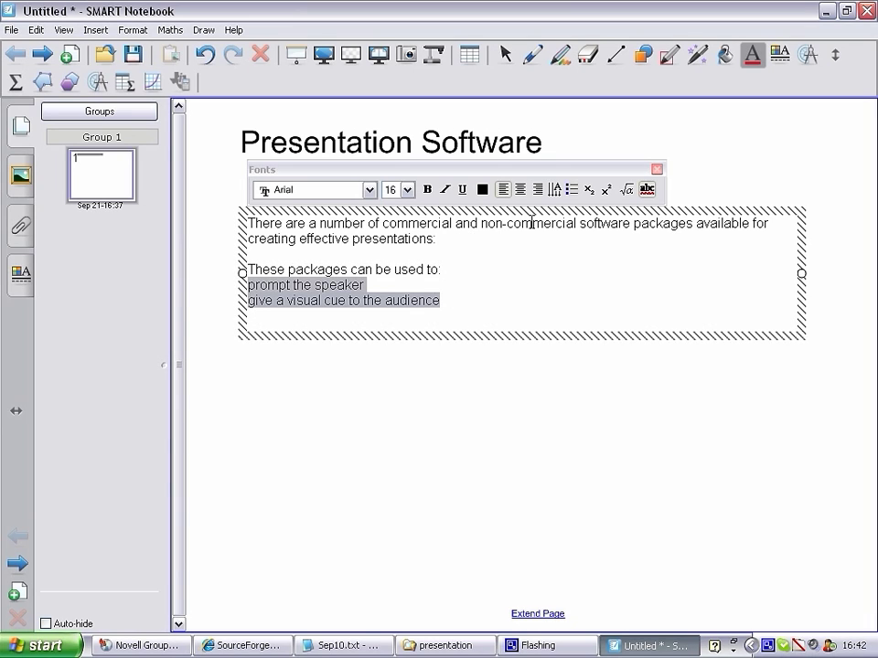
click(571, 189)
click(488, 328)
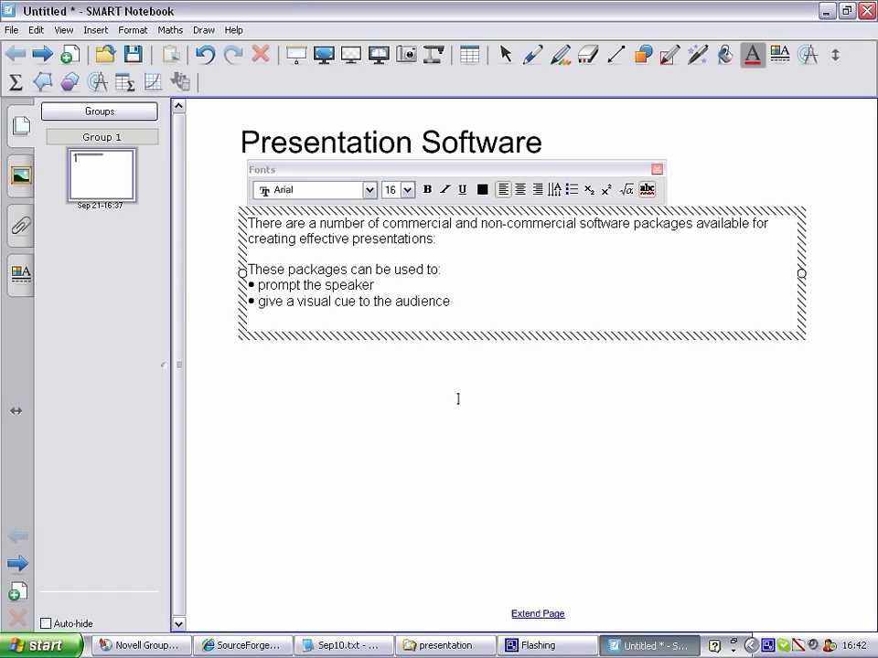
- Insert a new blank page after page 1
click(94, 35)
click(97, 48)
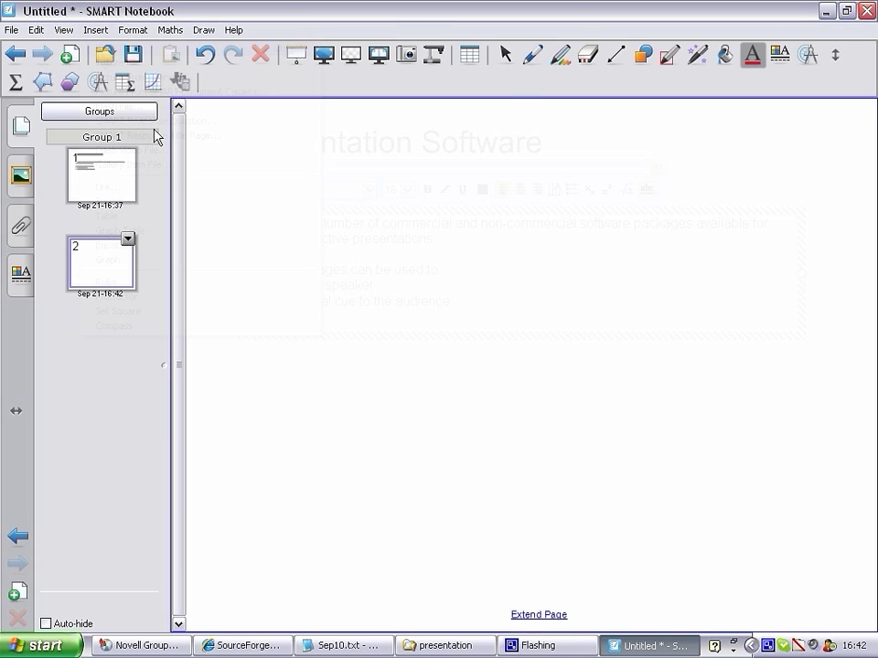
- Copy the title "Presentation Software" from page 1 and paste it onto page 2
click(114, 177)
click(505, 55)
click(370, 129)
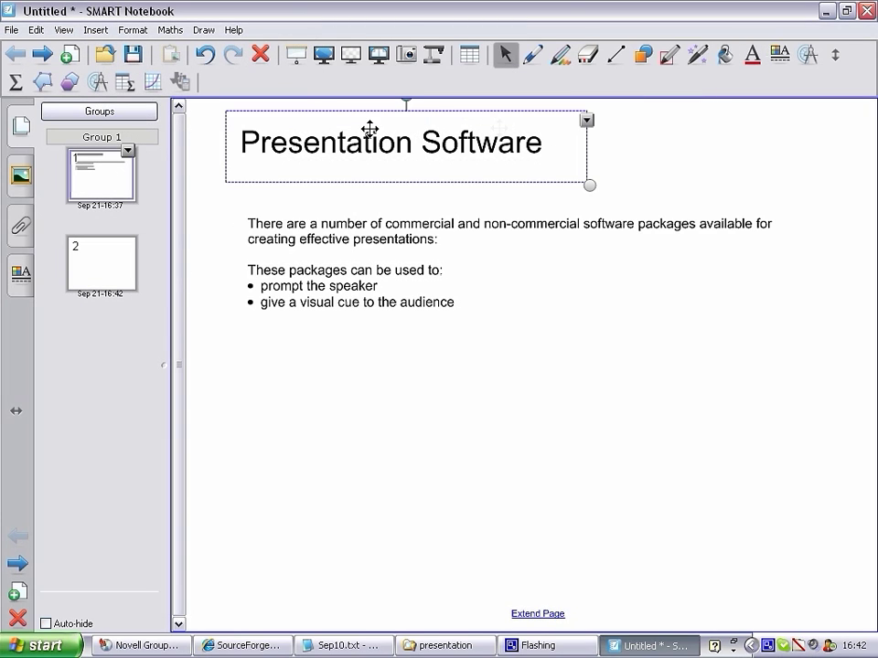
right_click(439, 145)
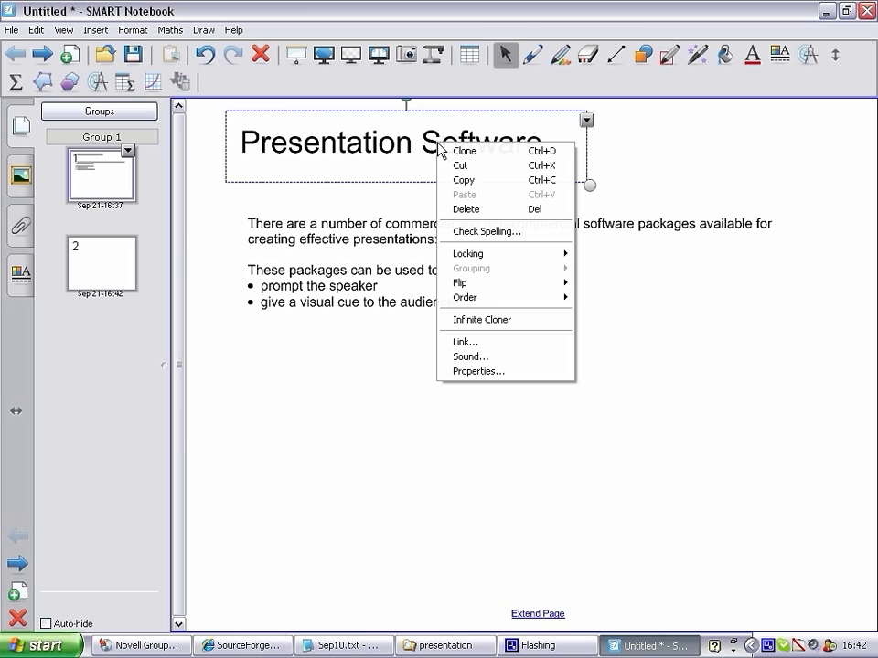
click(471, 180)
click(97, 275)
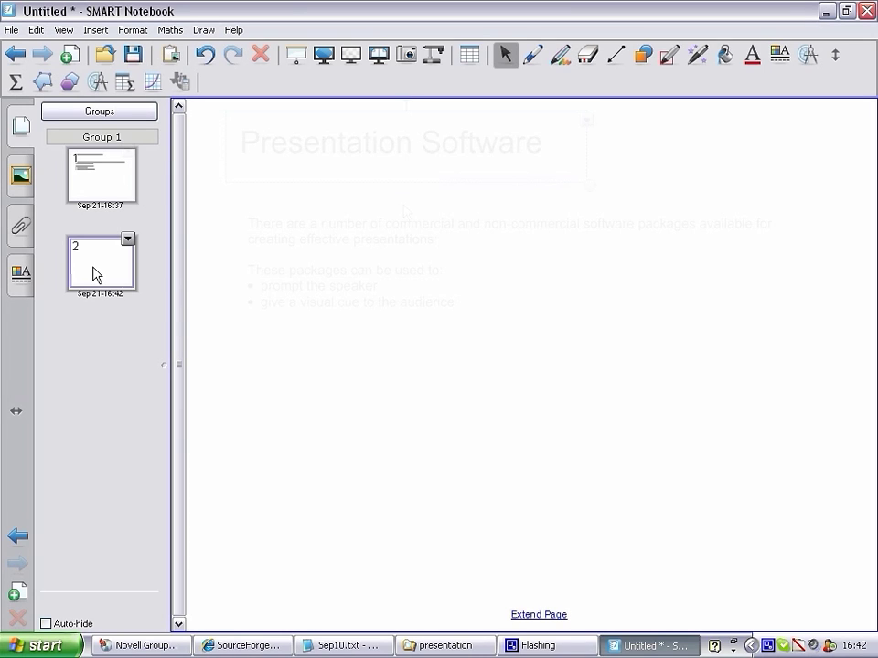
click(34, 29)
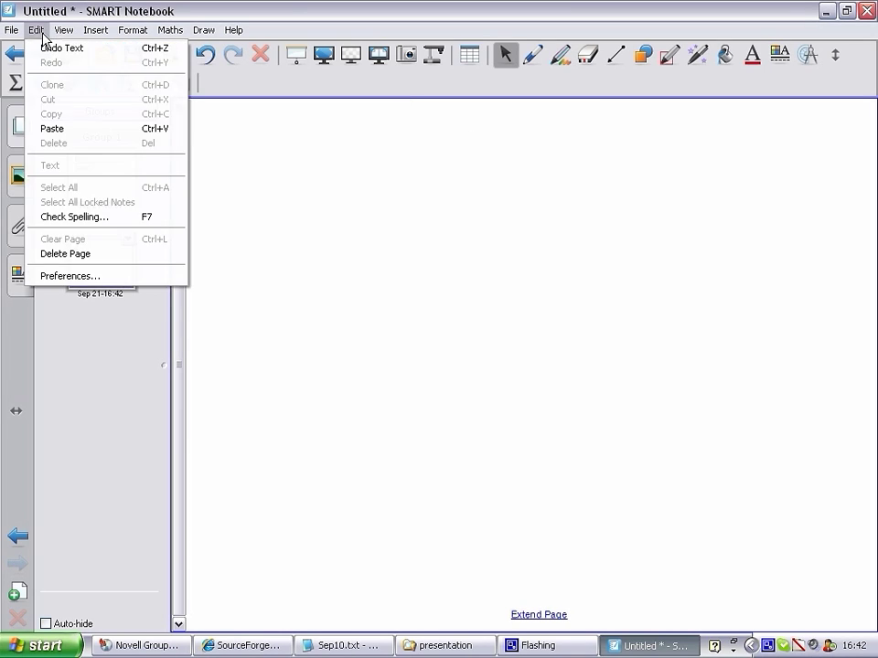
click(69, 128)
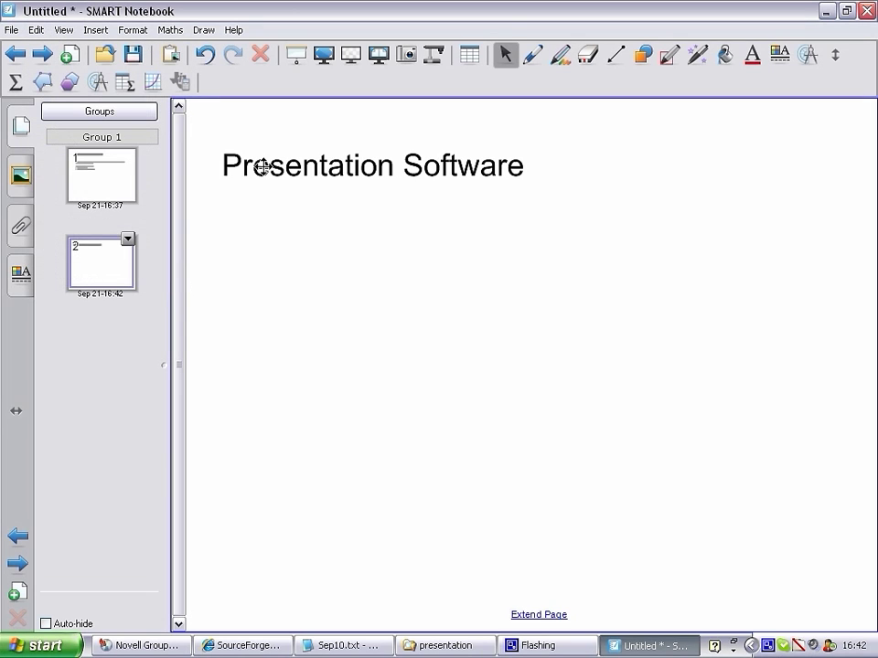
- Insert the picture videoConferencing2_355x155.png from the leaflets folder in My Documents onto page 2
click(92, 30)
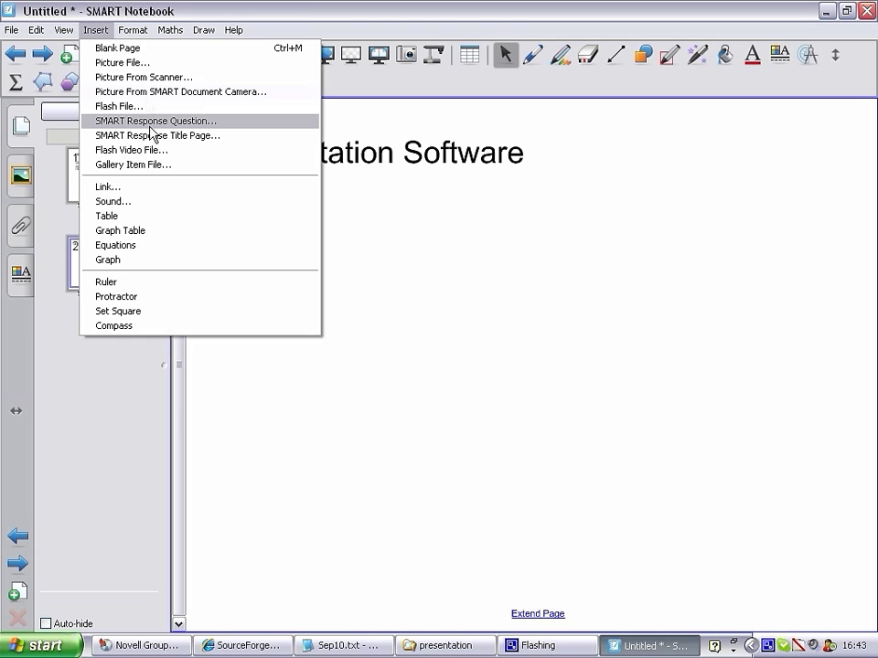
click(137, 62)
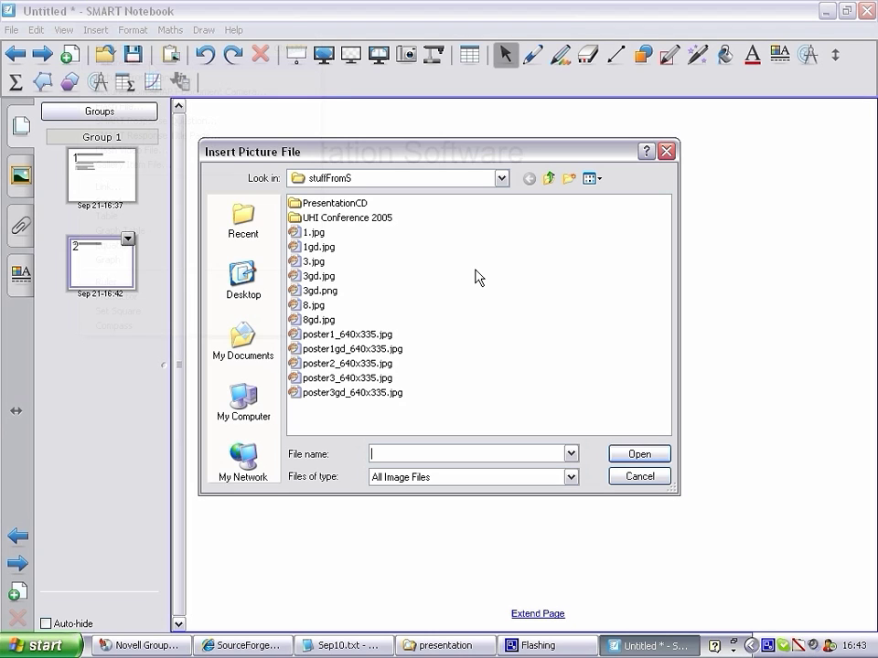
click(549, 180)
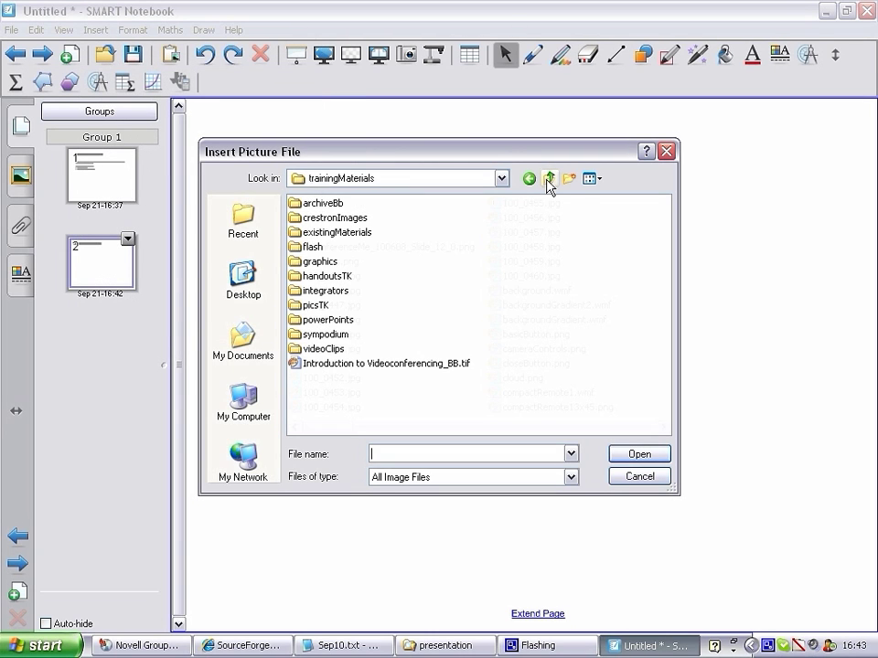
click(550, 180)
click(550, 180)
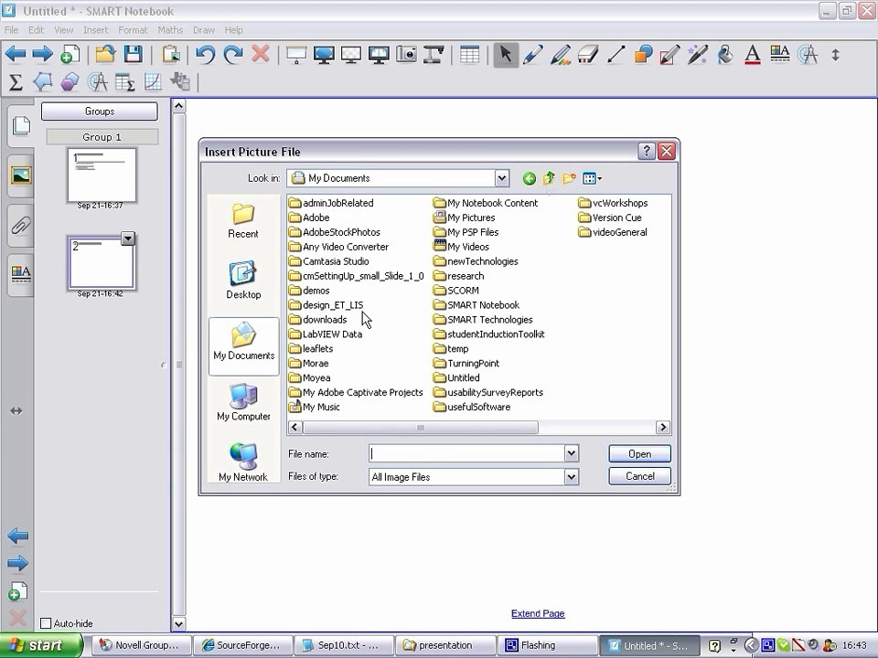
double_click(297, 351)
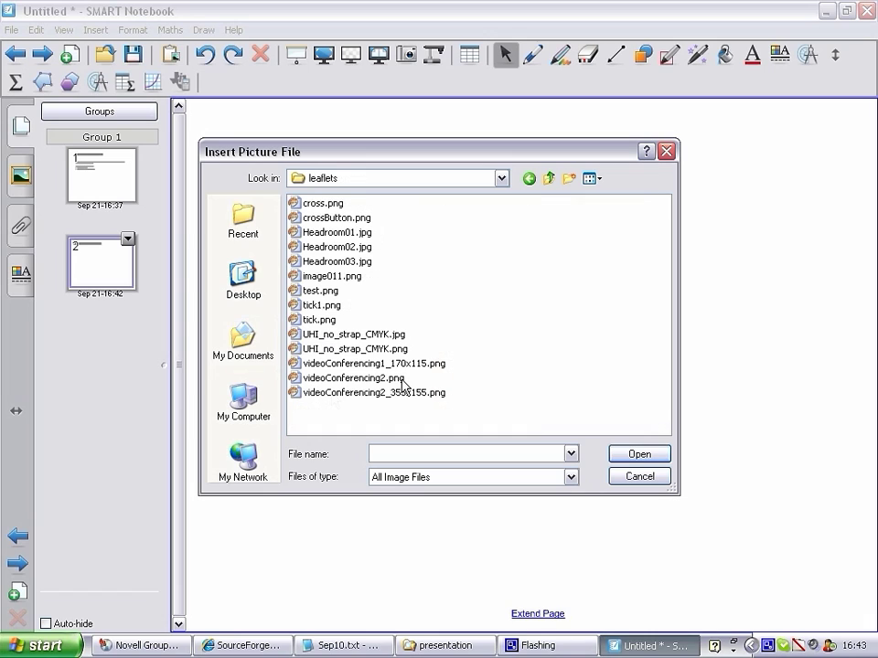
double_click(297, 394)
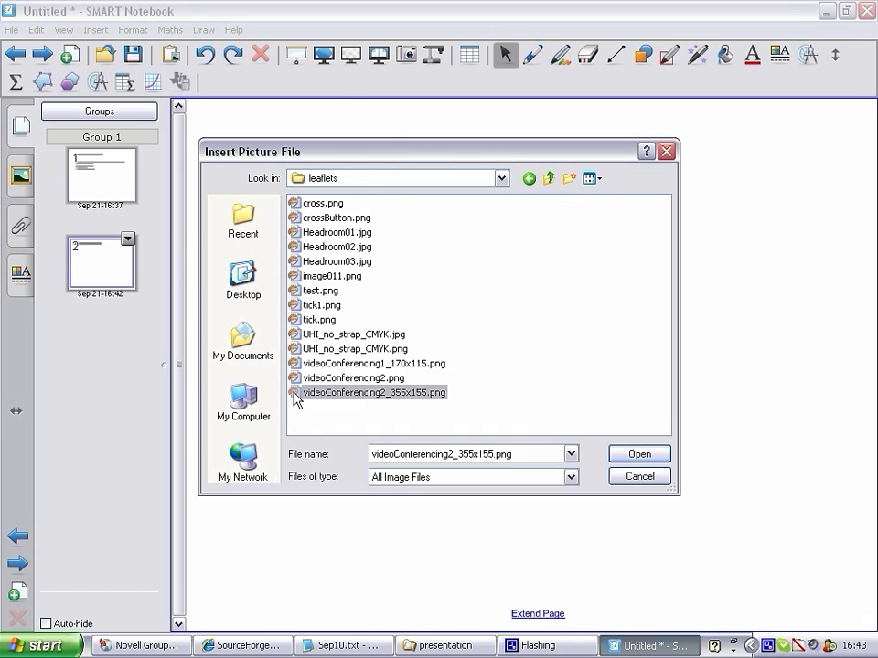
- Position the meeting picture below the title on page 2, enlarged and rotated slightly counterclockwise
drag(378, 174, 413, 292)
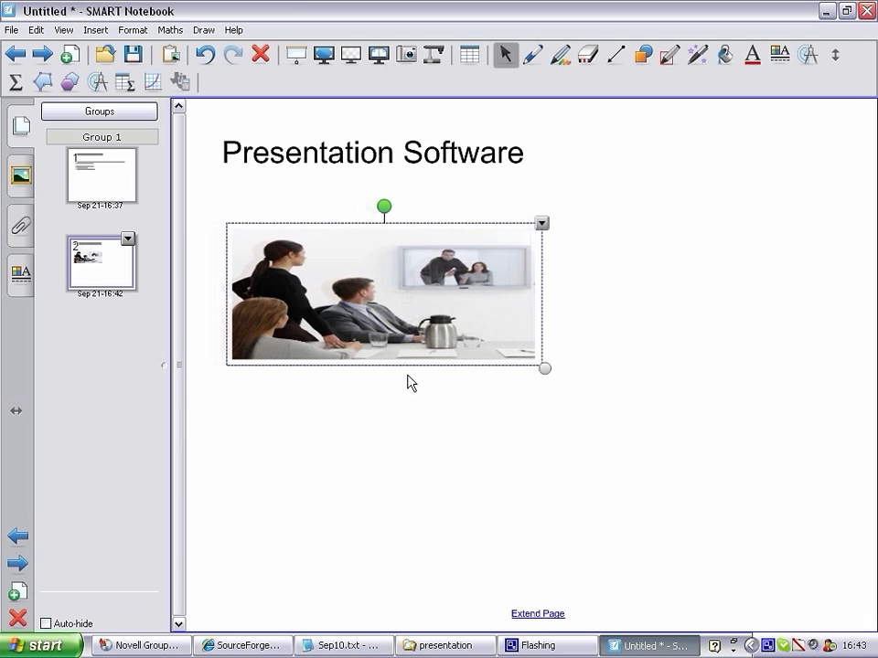
drag(544, 368, 547, 460)
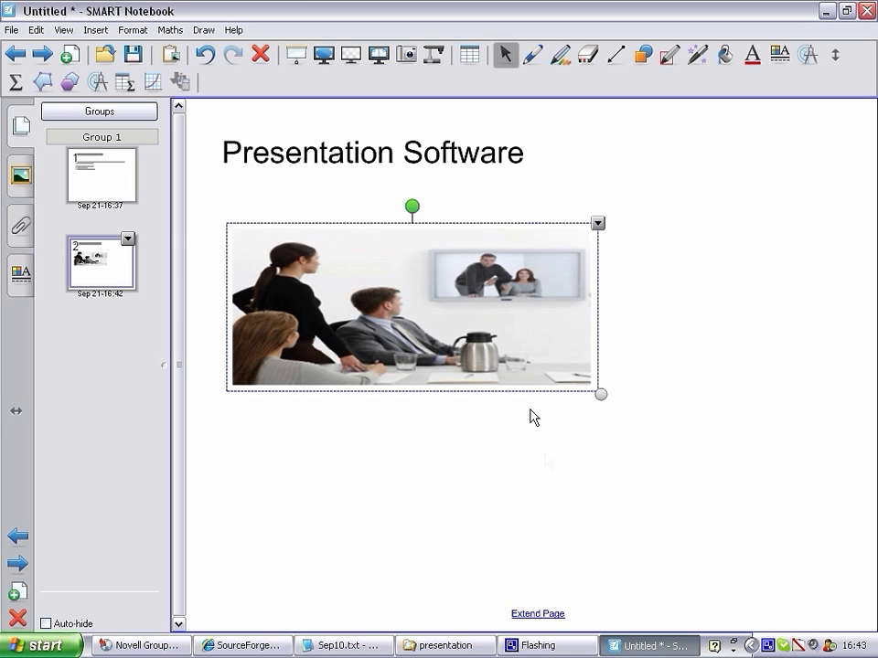
drag(435, 259, 437, 247)
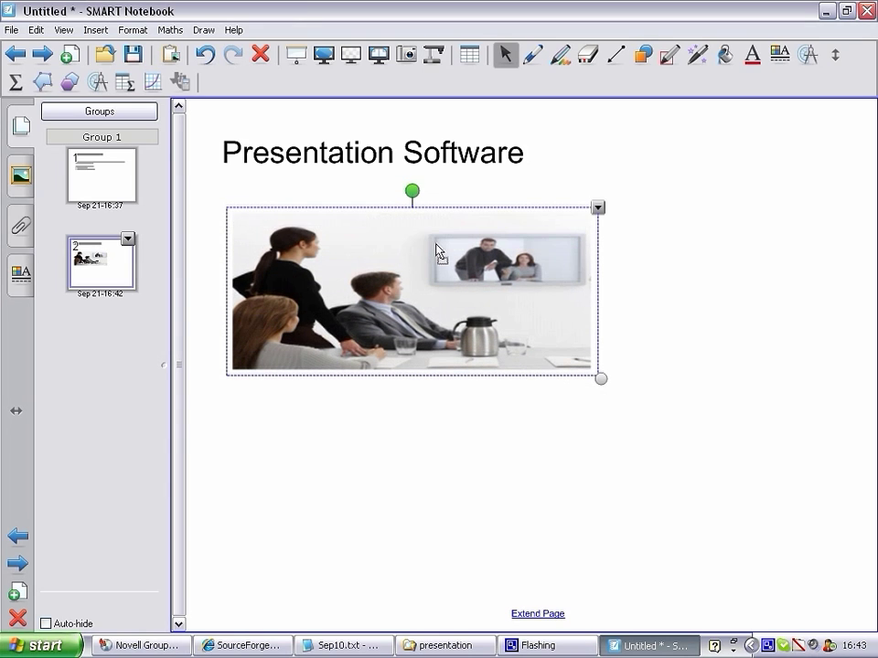
mouse_move(417, 192)
mouse_down()
mouse_move(490, 221)
mouse_move(499, 273)
mouse_move(491, 346)
mouse_move(470, 371)
mouse_move(375, 380)
mouse_move(341, 344)
mouse_move(406, 216)
mouse_move(417, 224)
mouse_move(414, 186)
mouse_up()
- Lock the meeting picture in place and try to move it
click(597, 205)
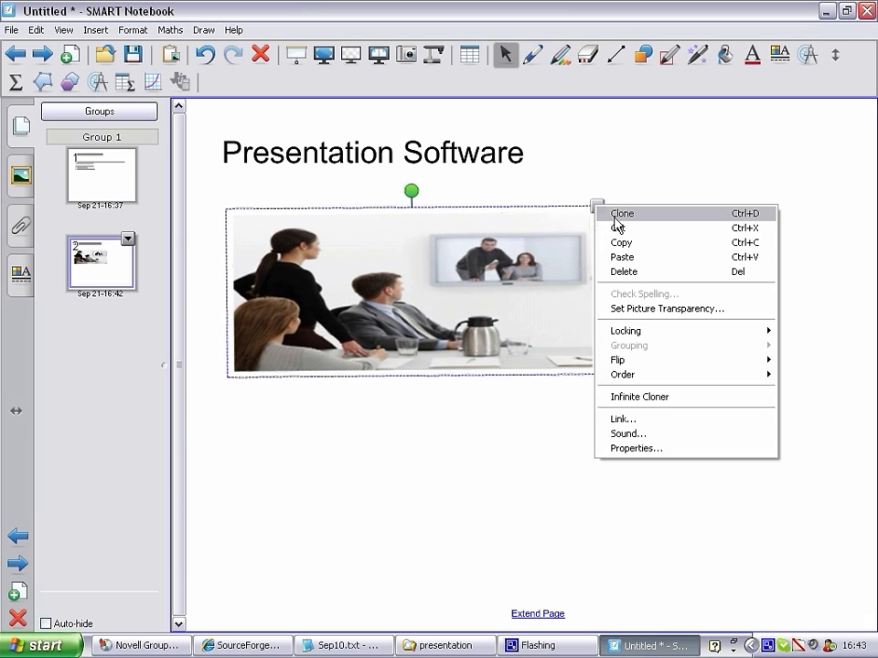
mouse_move(637, 335)
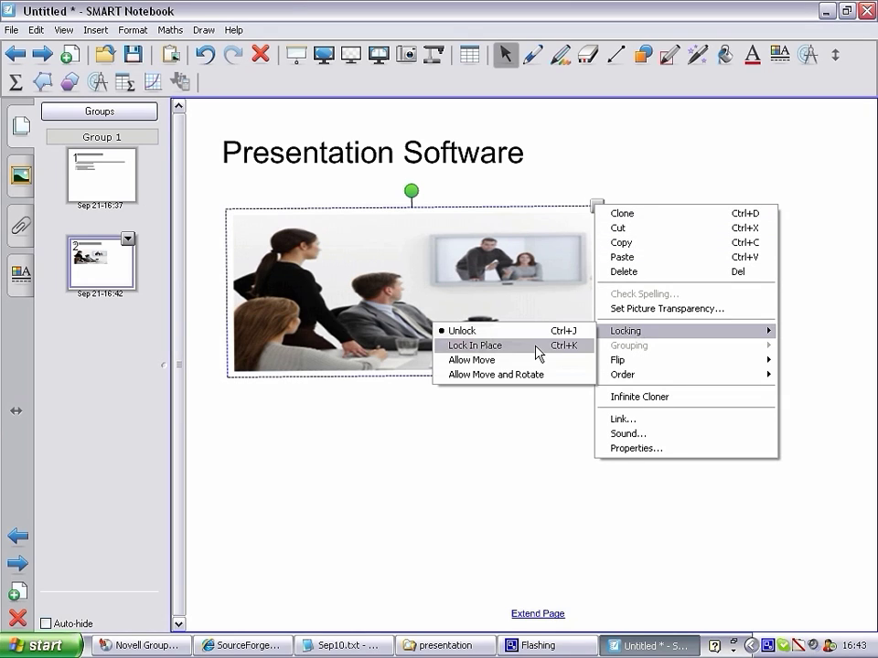
click(536, 347)
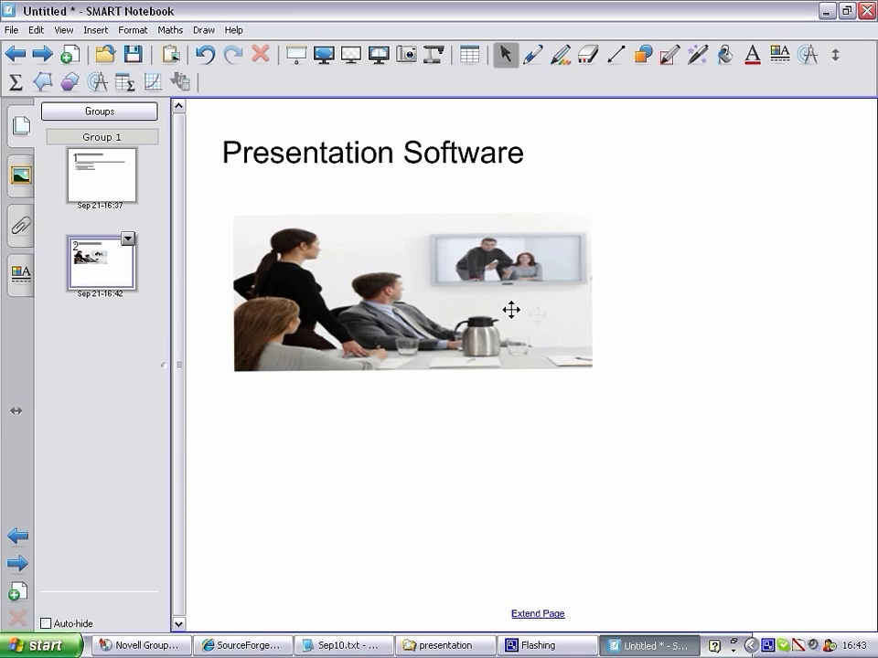
drag(376, 281, 307, 248)
click(358, 270)
- Unlock the meeting picture and delete it from page 2
click(600, 210)
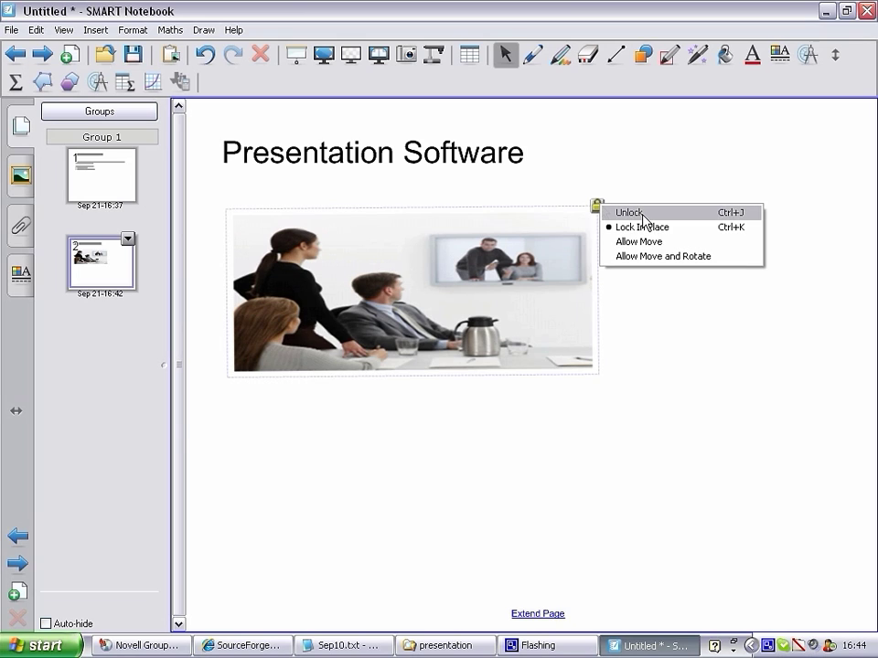
click(646, 216)
click(555, 434)
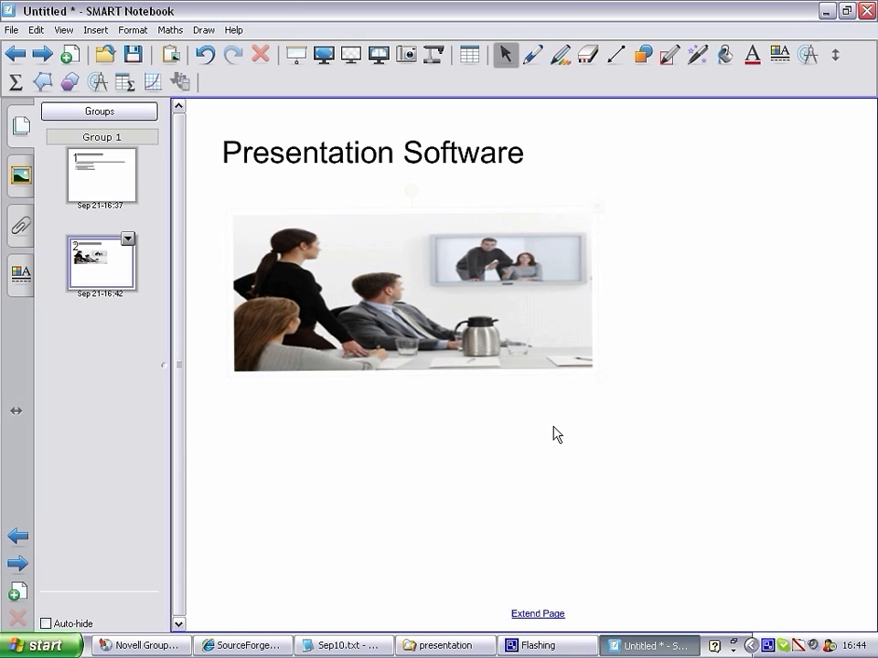
click(475, 294)
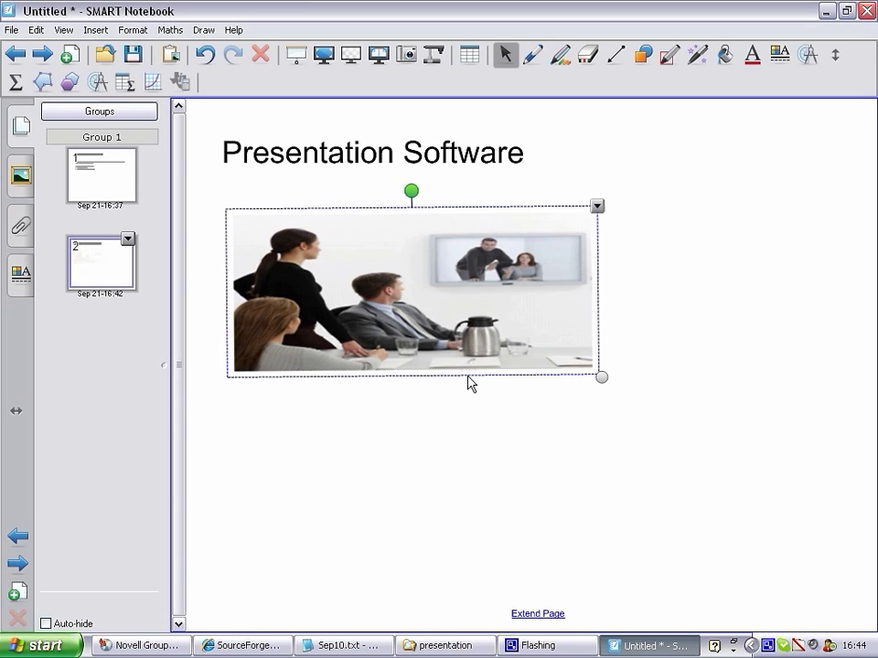
key(Delete)
- Insert the Flash file 4_color.swf from flash_as3_sample_drawing_4 in the SMART Notebook folder of My Documents onto page 2
click(95, 31)
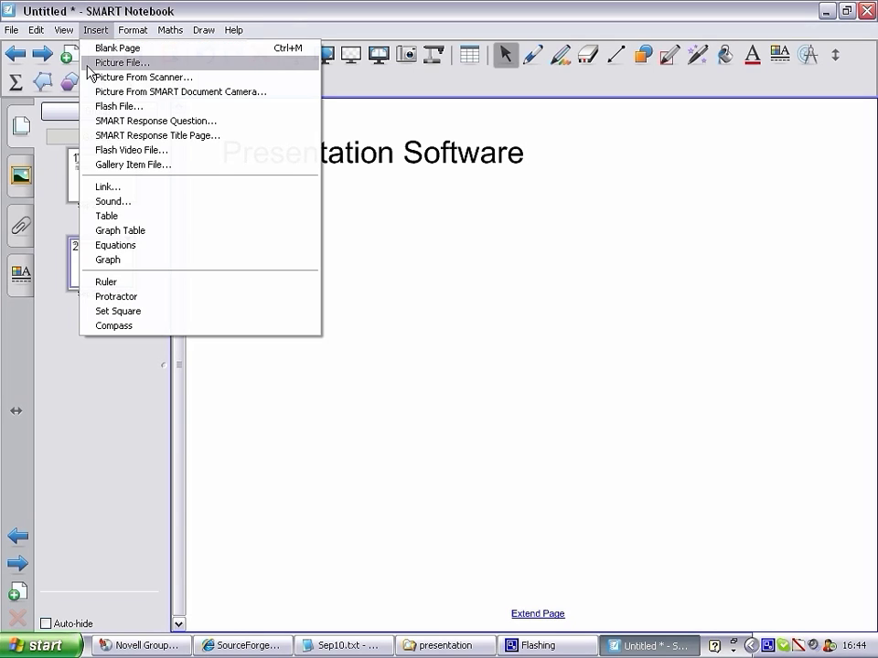
click(119, 106)
click(550, 178)
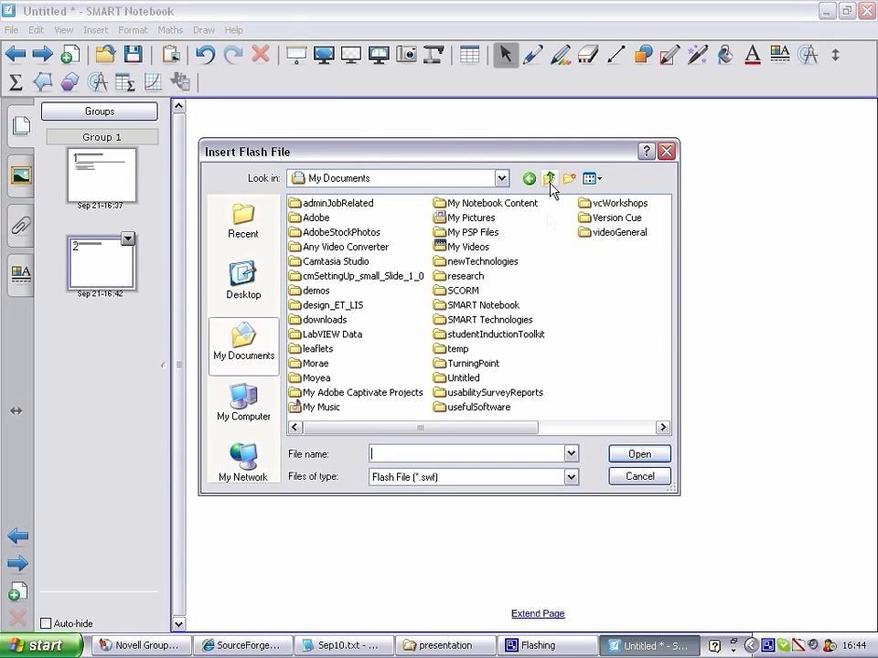
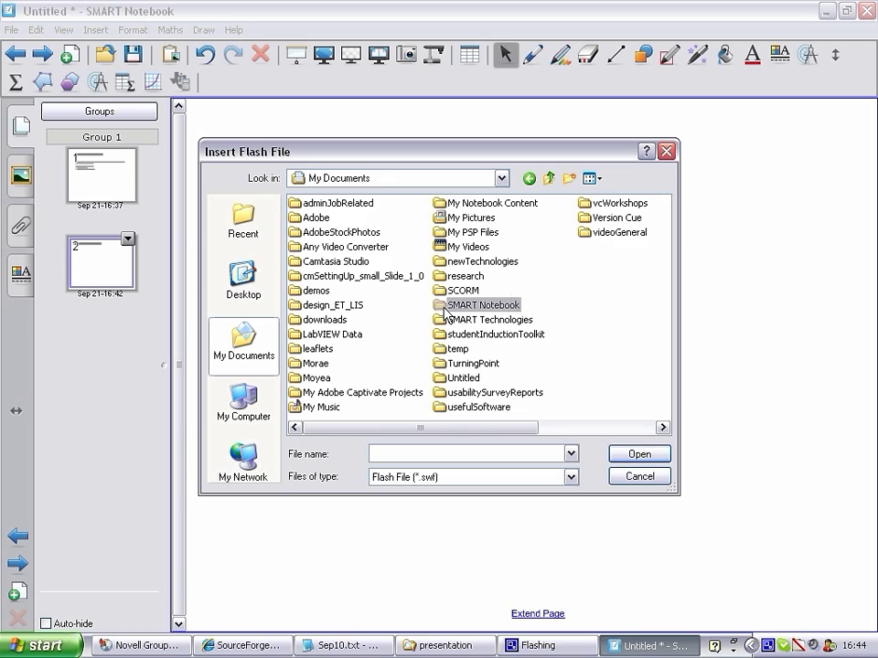
double_click(444, 307)
double_click(298, 205)
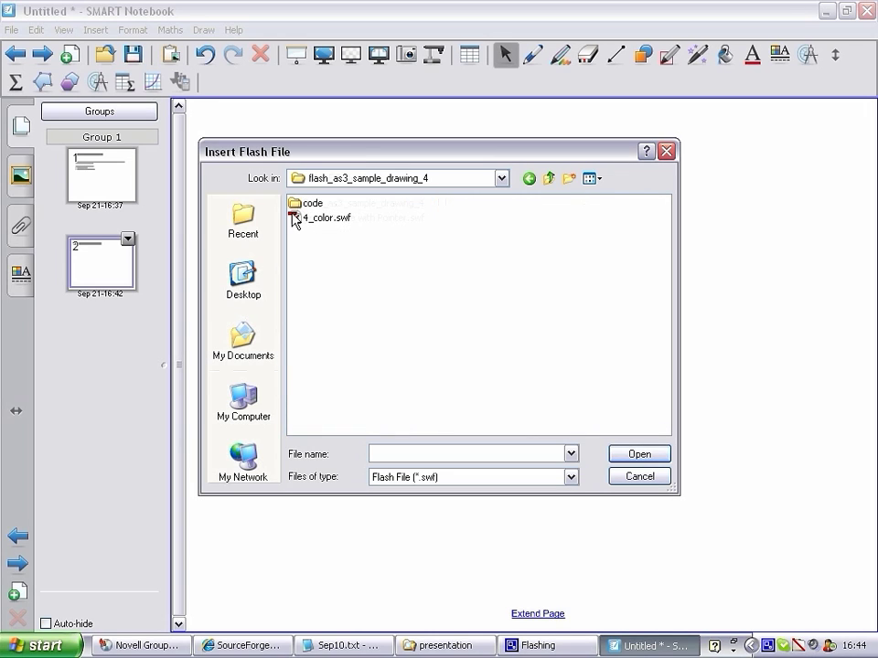
double_click(294, 205)
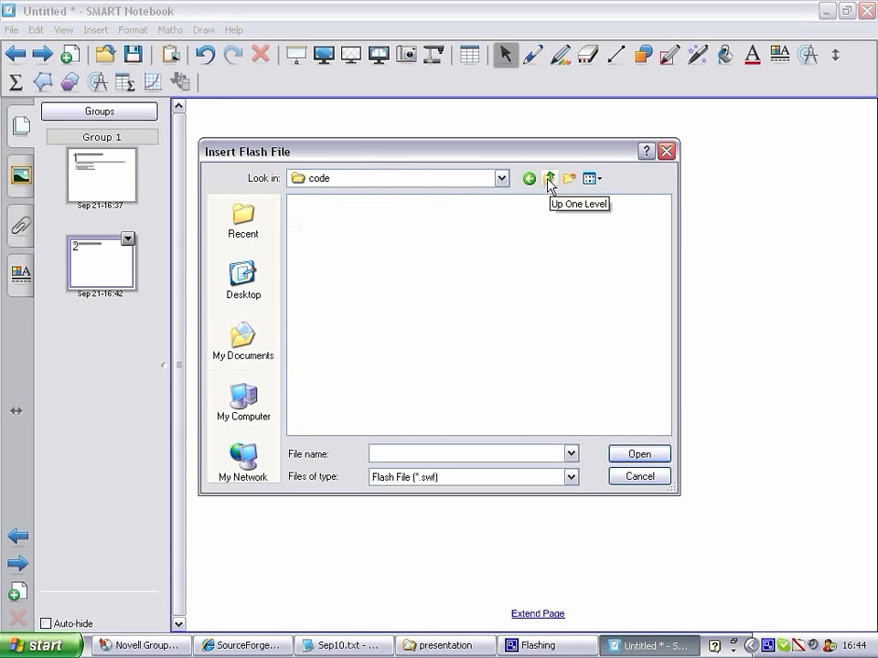
click(549, 178)
double_click(298, 220)
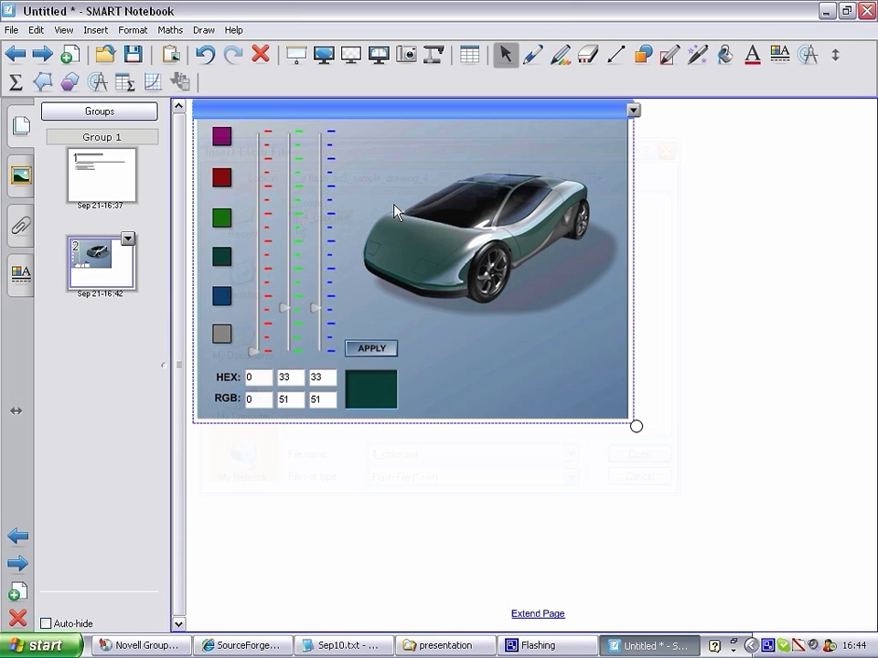
- Position the Flash object below the title on page 2, adjusting its rotation until it is nearly level and reducing its size
drag(419, 134, 451, 191)
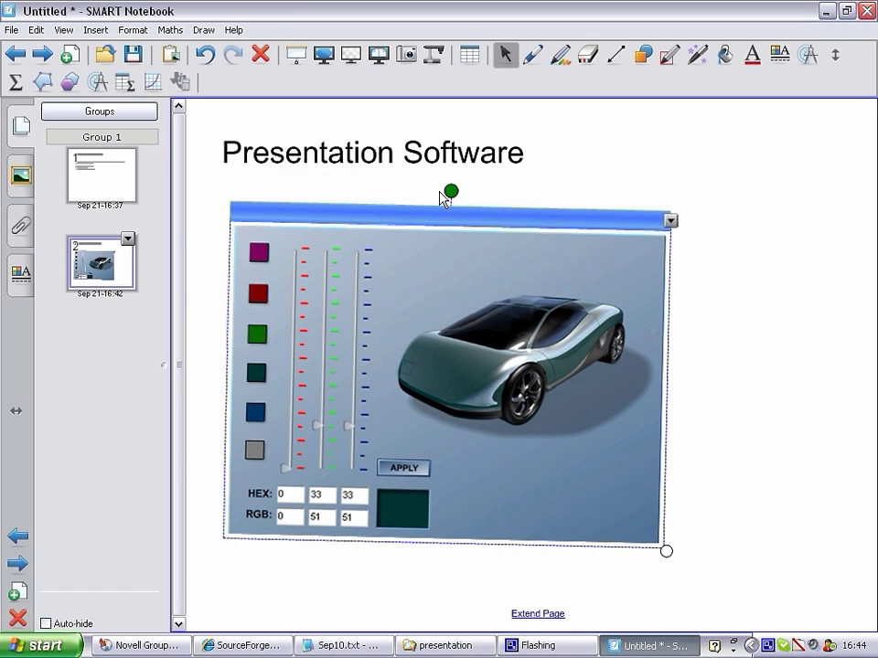
drag(452, 188, 448, 190)
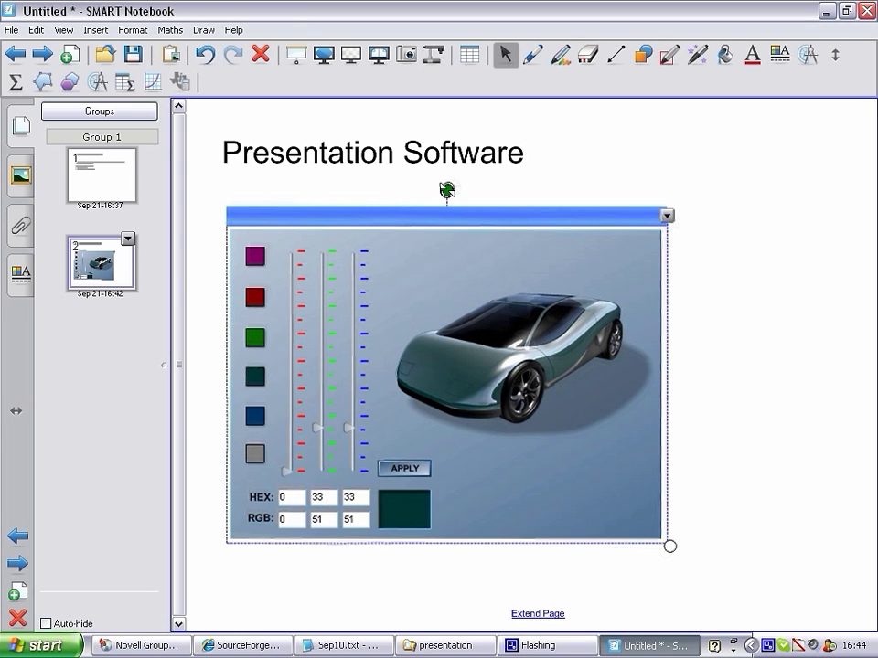
drag(671, 546, 601, 498)
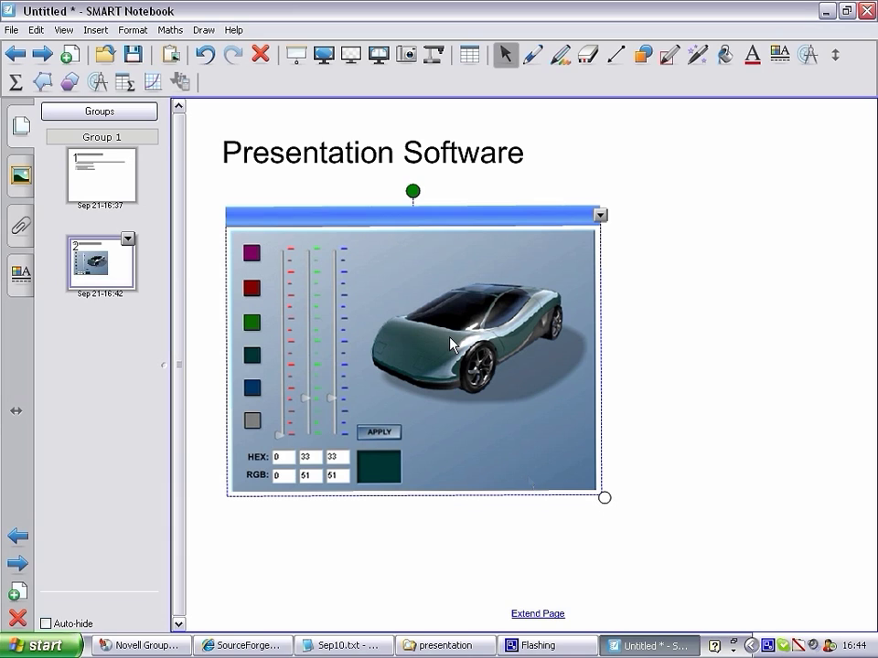
- Try the Flash options of the embedded car object and recolour the car purple
click(600, 215)
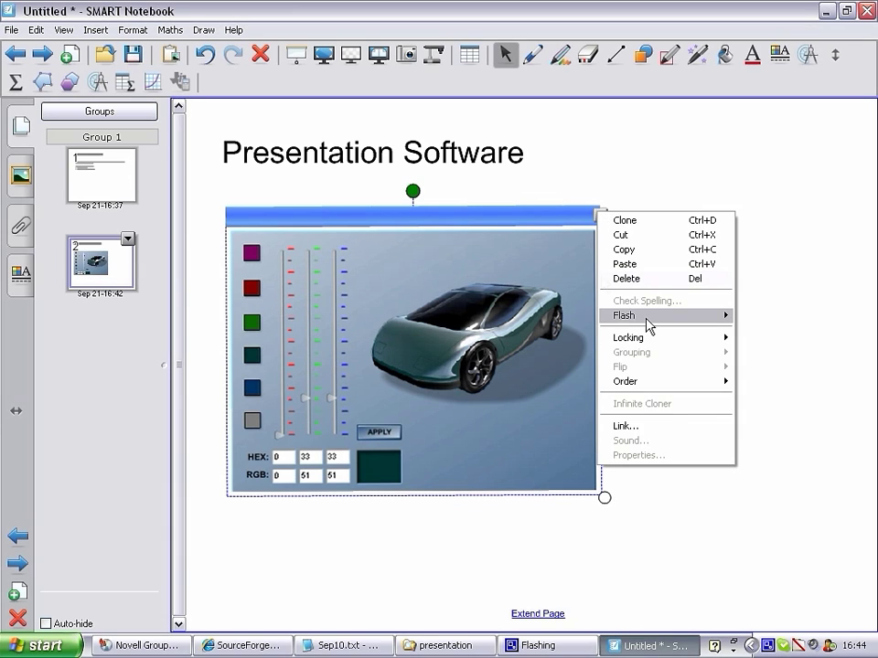
mouse_move(647, 322)
click(788, 325)
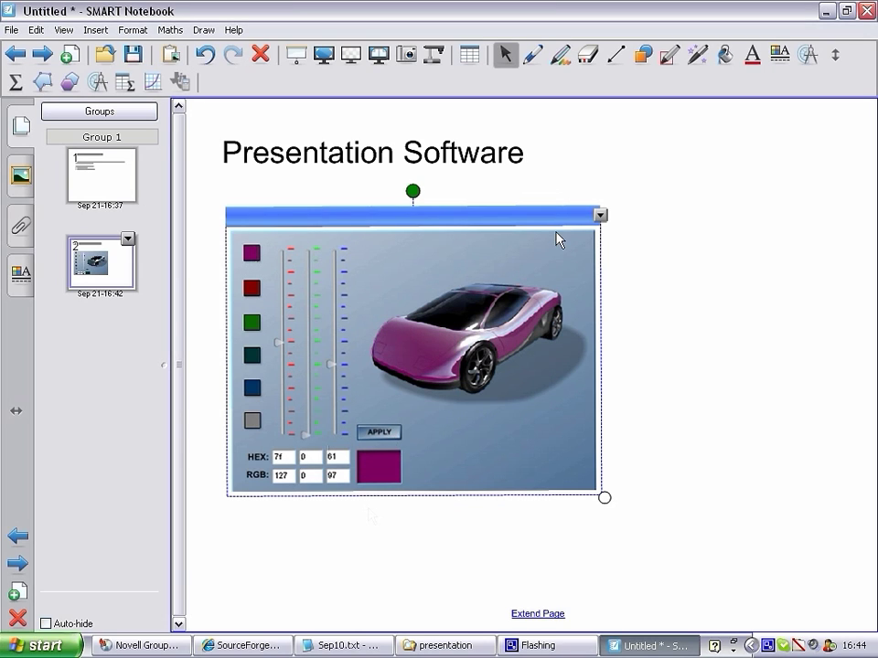
- Lock the Flash car object in place and unlock it again
click(600, 215)
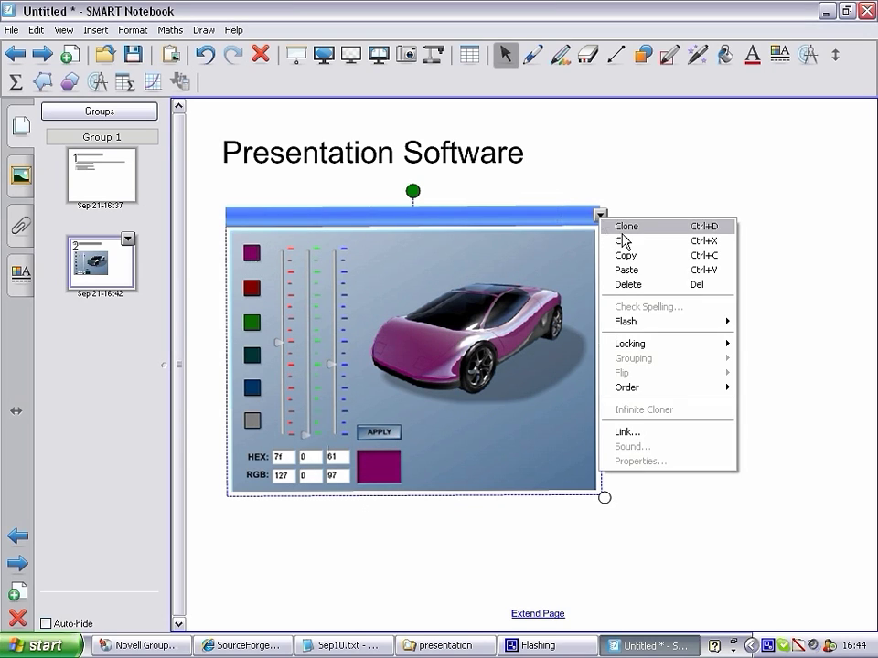
mouse_move(642, 346)
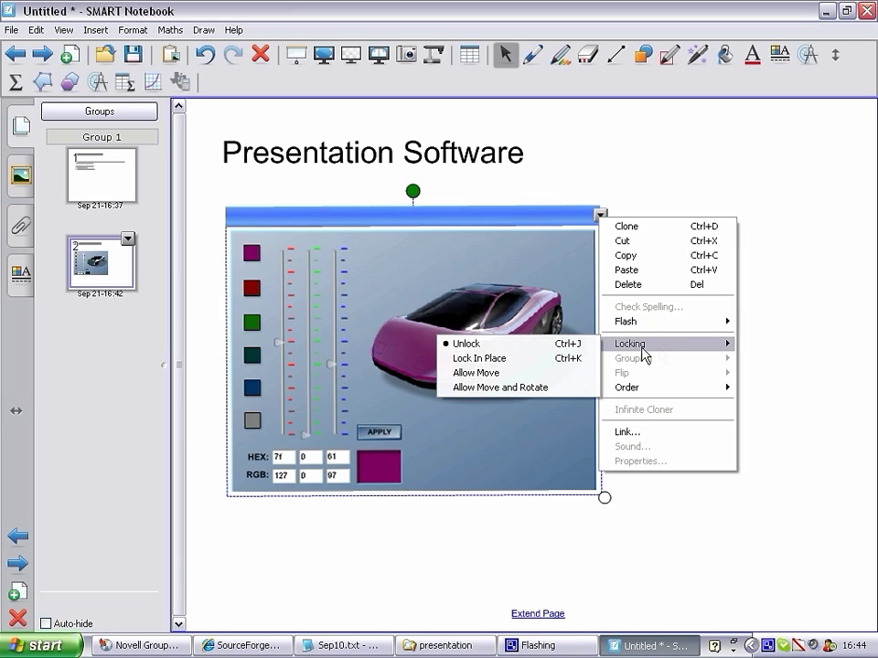
click(518, 360)
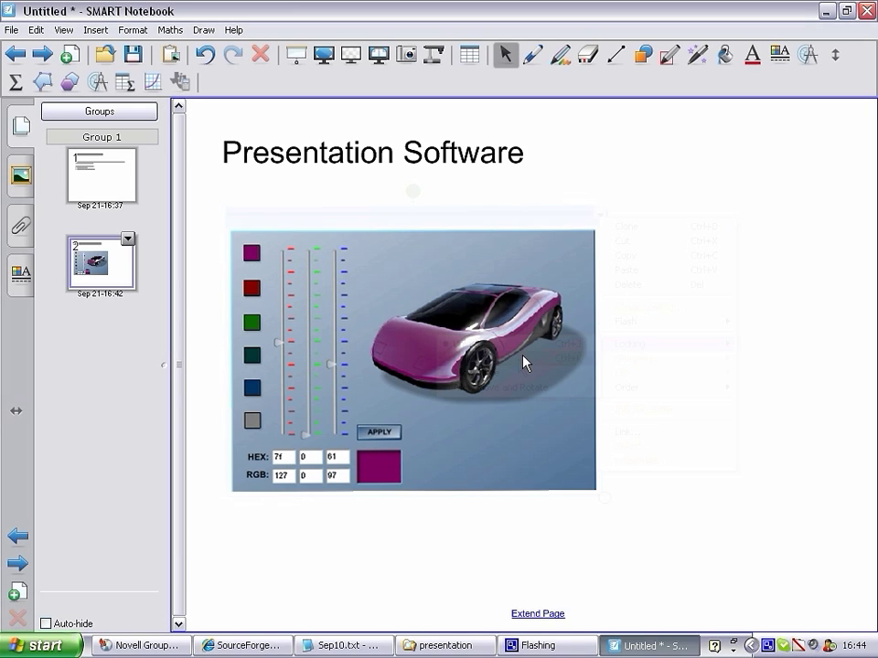
click(601, 225)
click(631, 231)
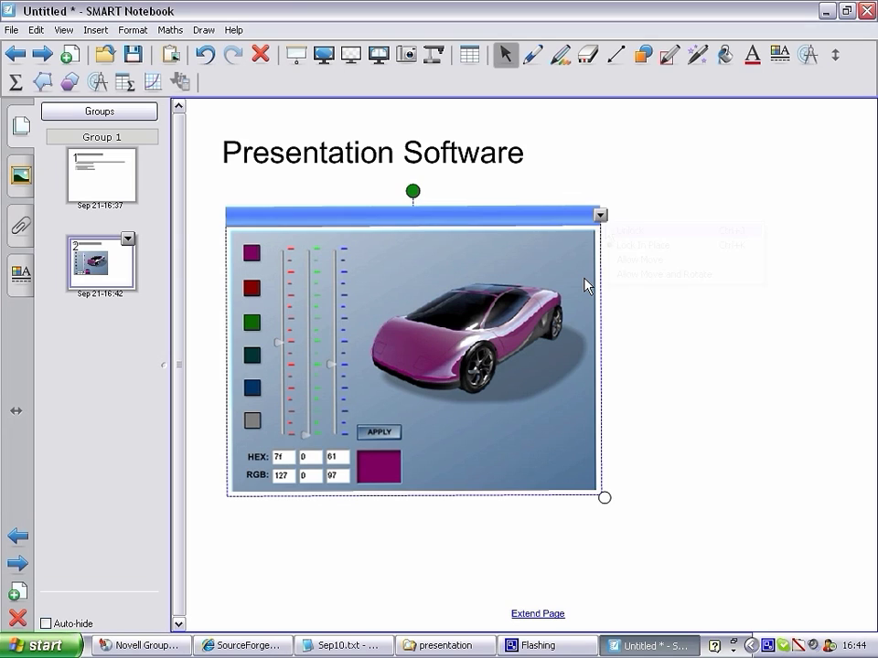
- Delete the Flash car object from page 2
click(600, 216)
click(629, 282)
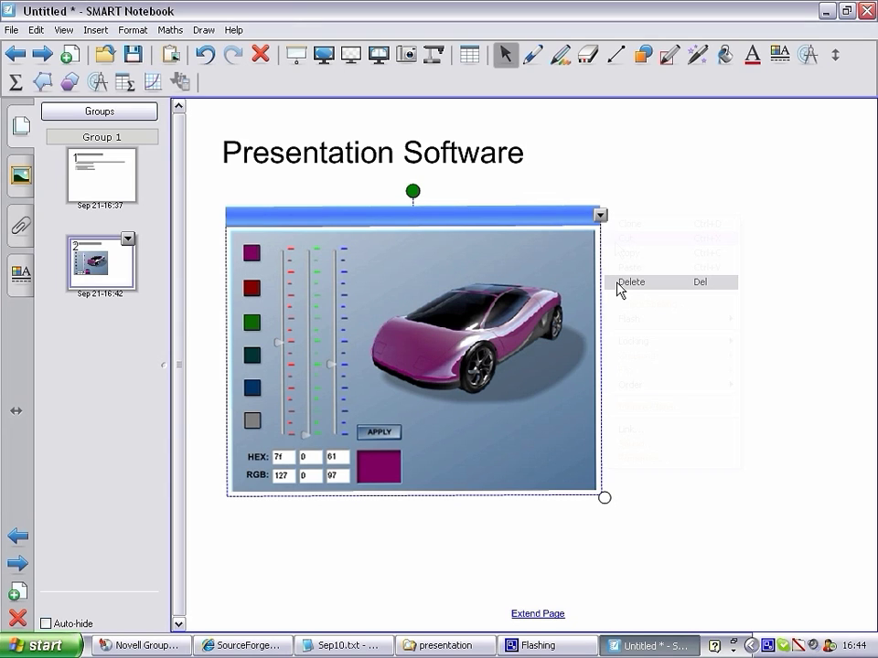
- Insert the Flash video 0068.flv from vcWorkshops, videoClips, 0068_usingRemote in My Documents onto page 2
click(95, 30)
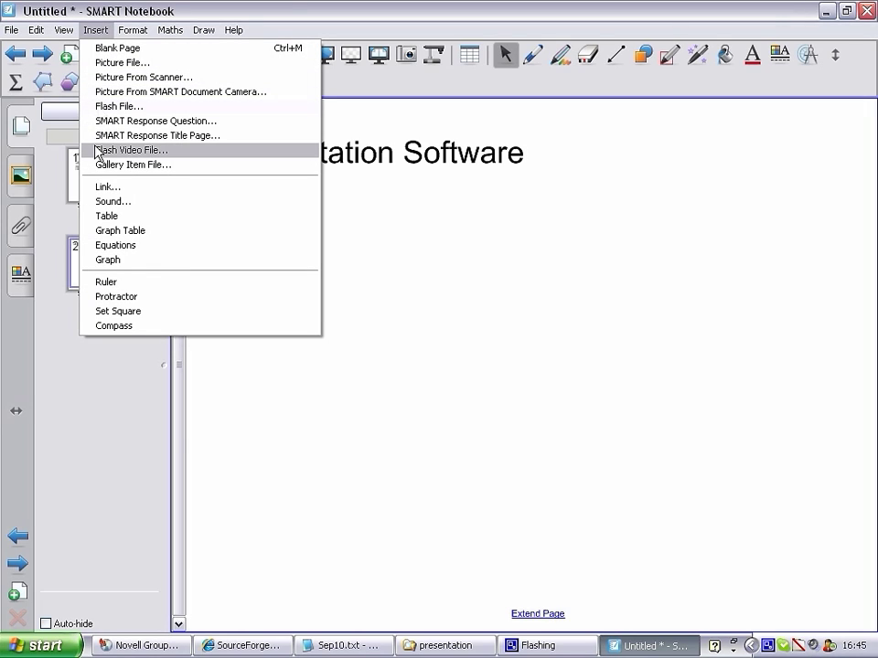
click(160, 157)
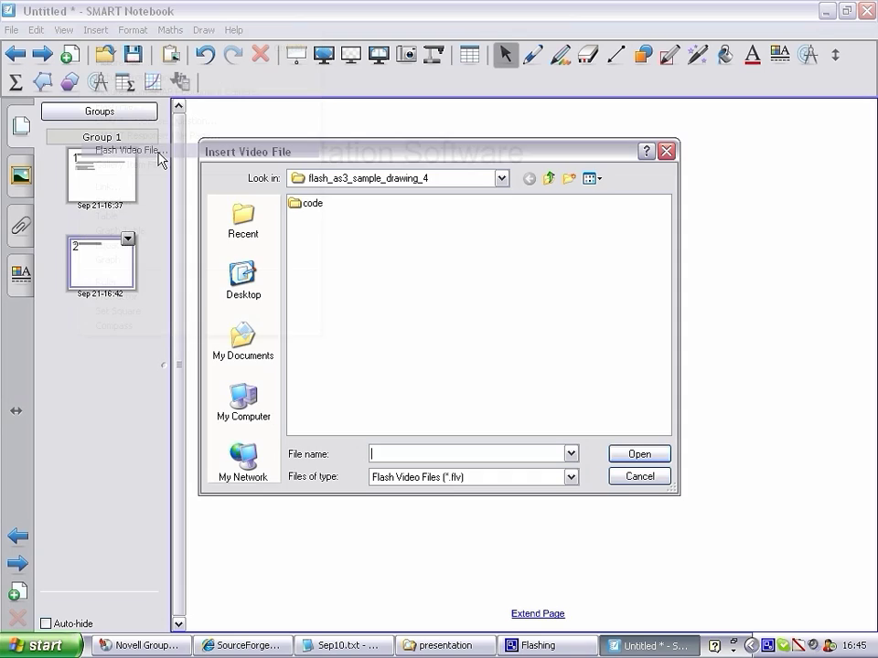
click(547, 179)
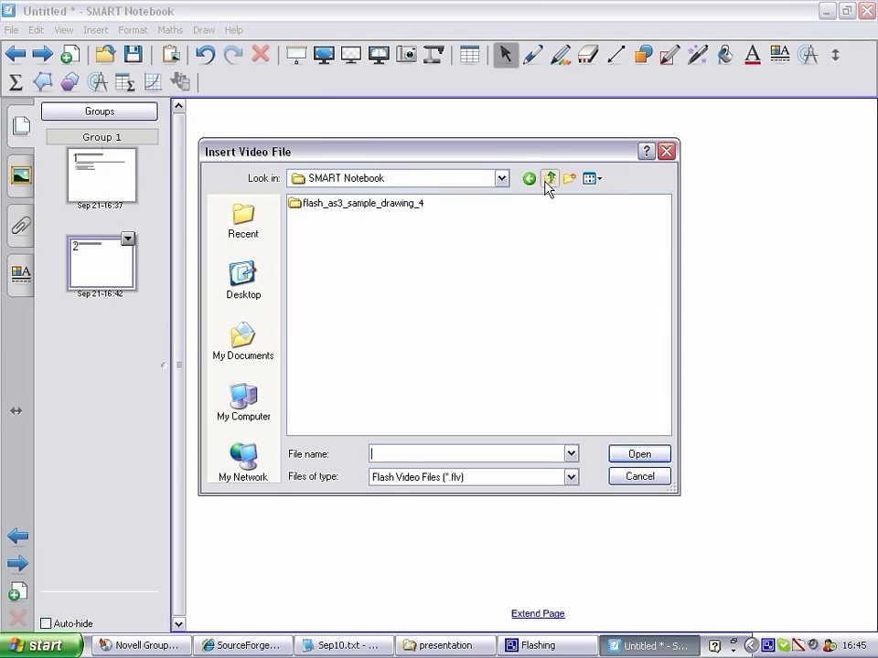
click(548, 179)
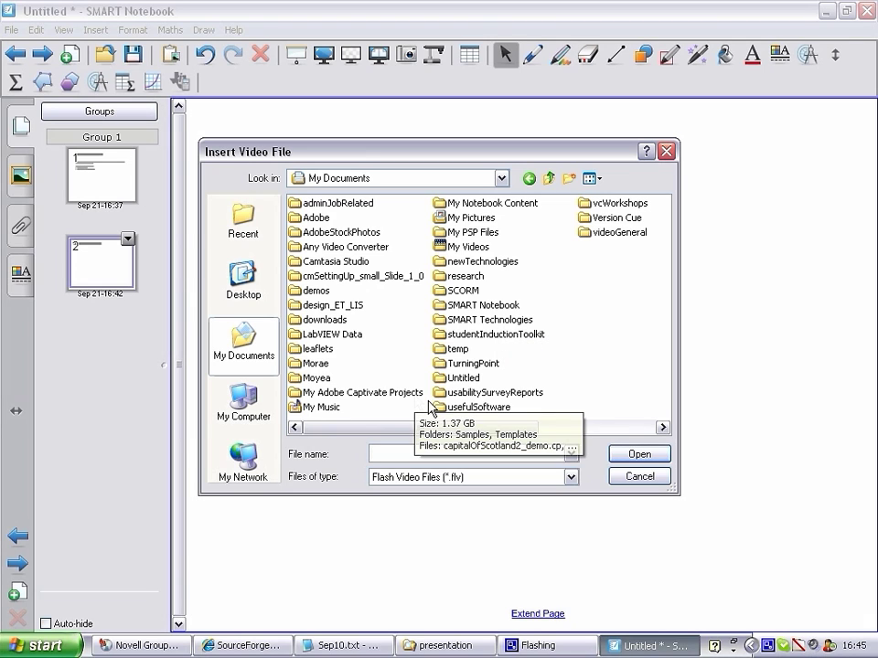
double_click(603, 203)
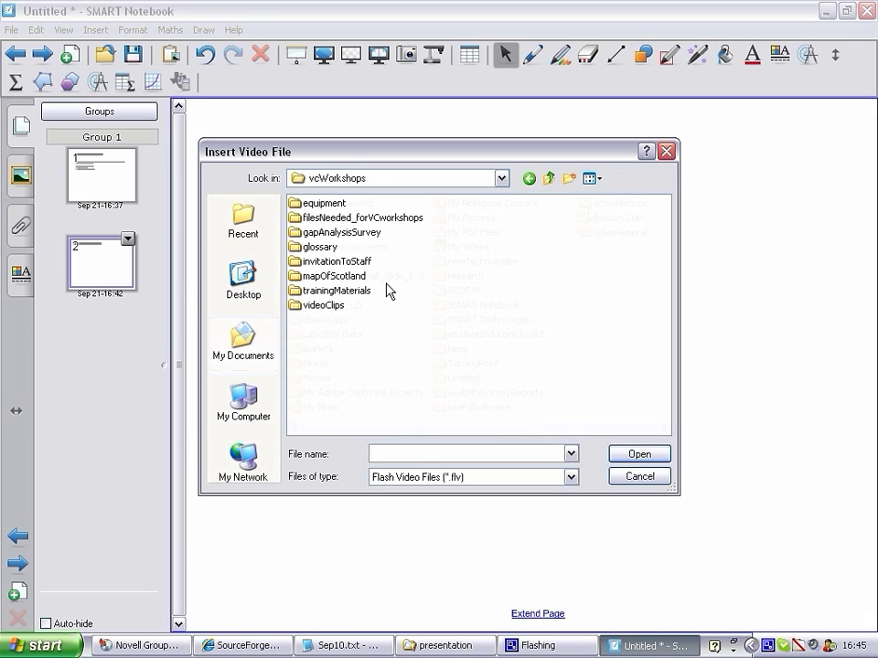
double_click(303, 305)
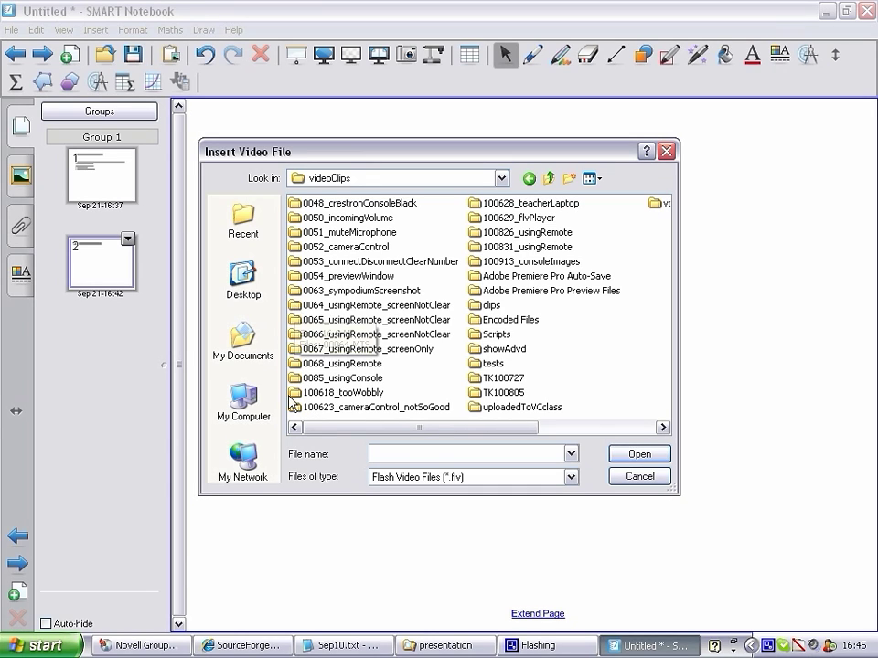
double_click(296, 363)
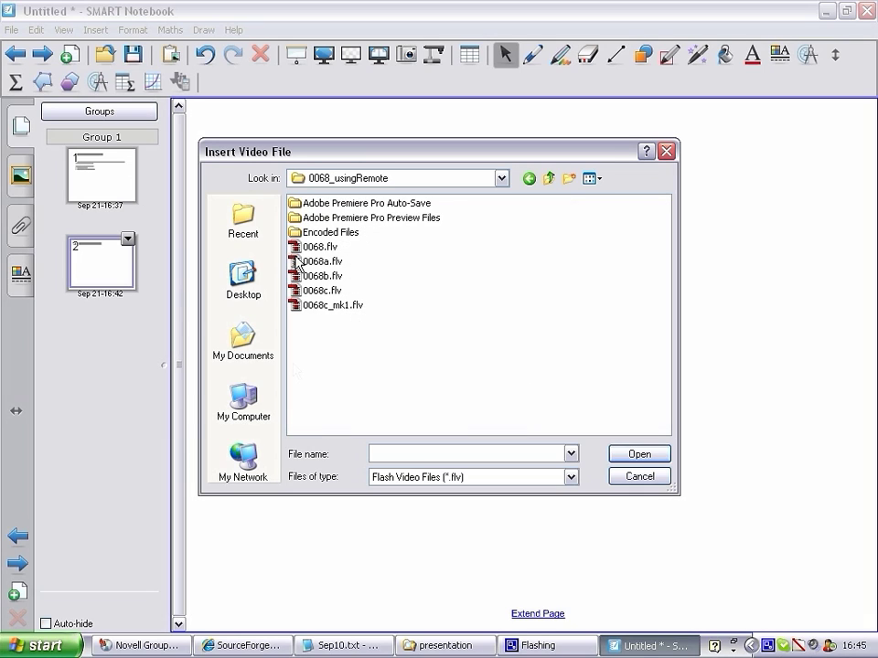
double_click(295, 248)
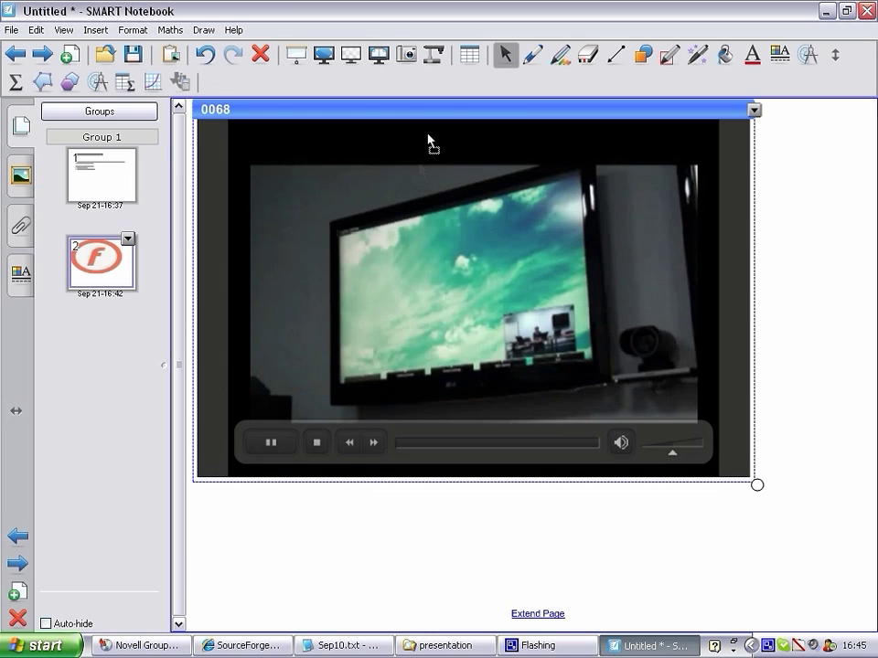
- Move the 0068 video below the title on page 2 and look through its ordering, locking and link options
drag(428, 139, 447, 222)
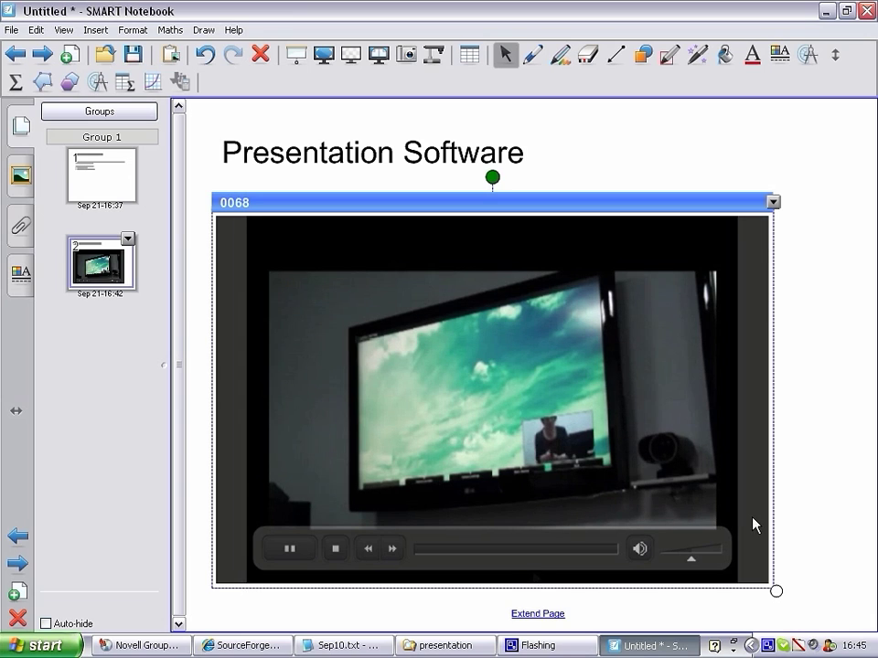
click(774, 202)
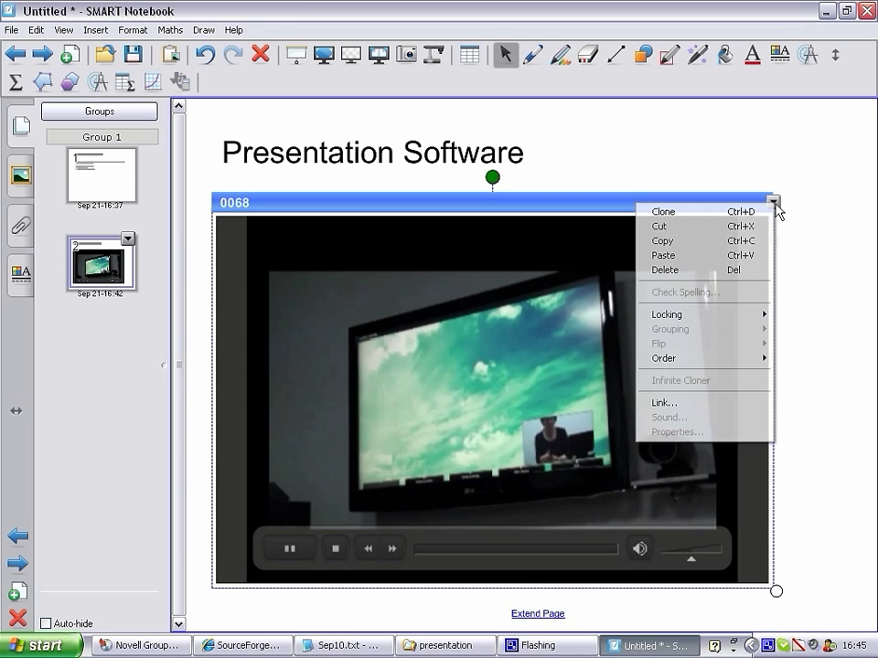
mouse_move(751, 365)
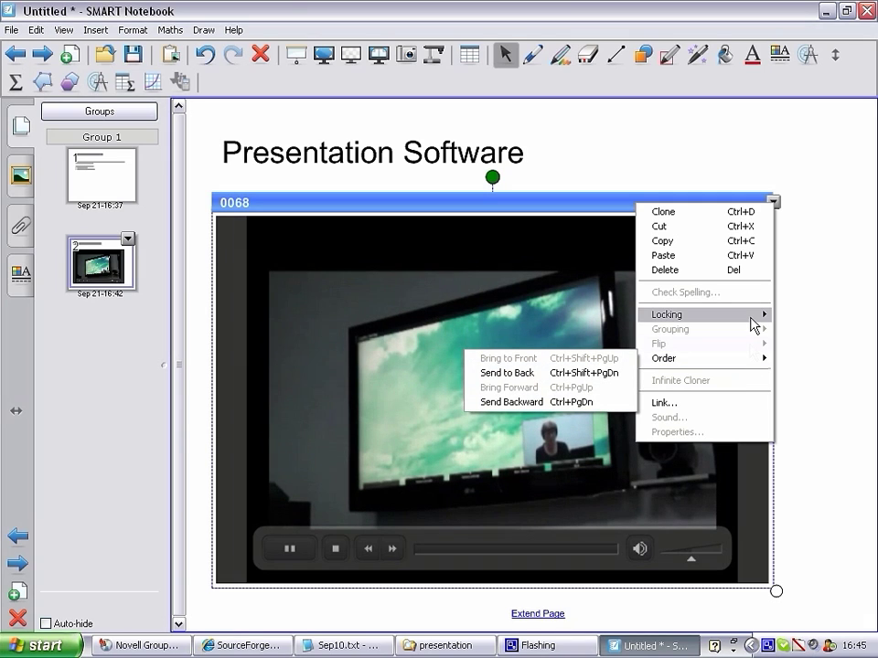
mouse_move(755, 325)
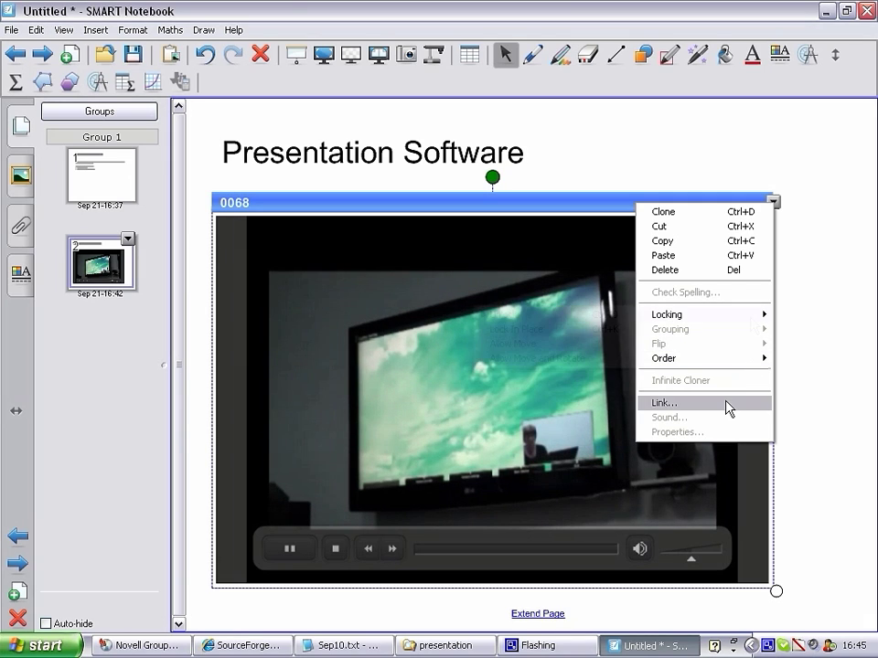
click(285, 561)
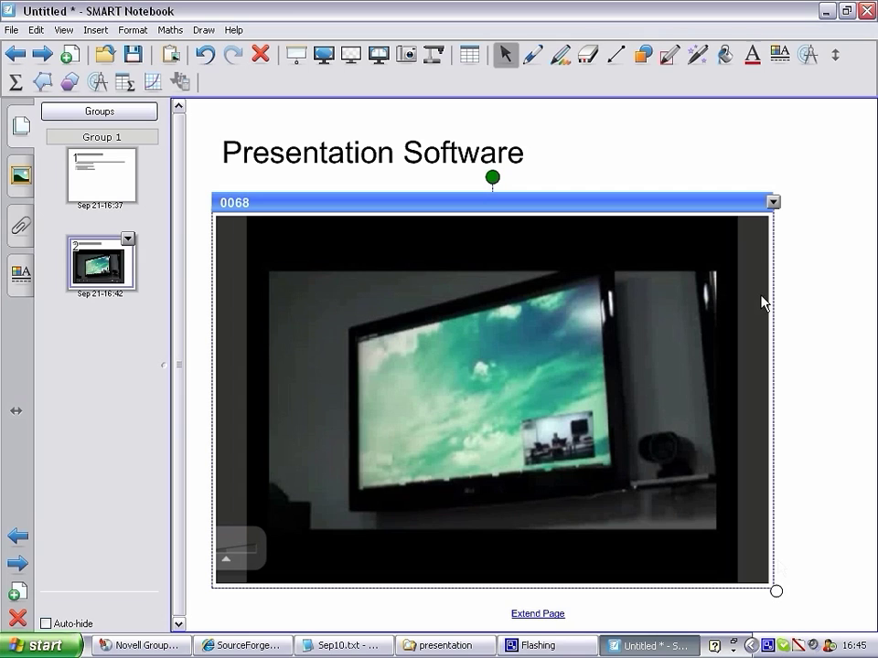
- Reduce the size of the 0068 video, align it under the title and rotate it very slightly
drag(776, 590, 564, 494)
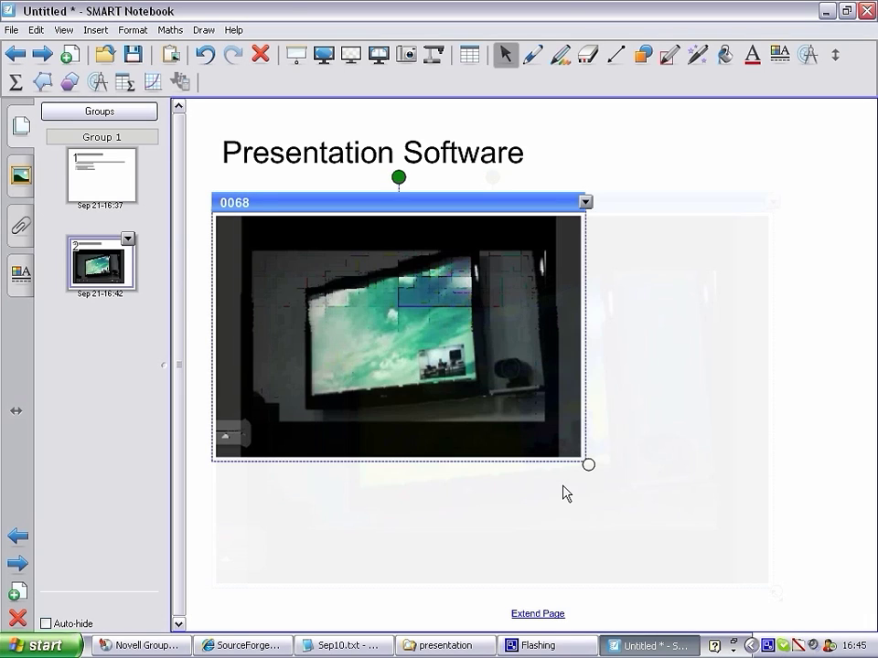
drag(435, 206, 452, 219)
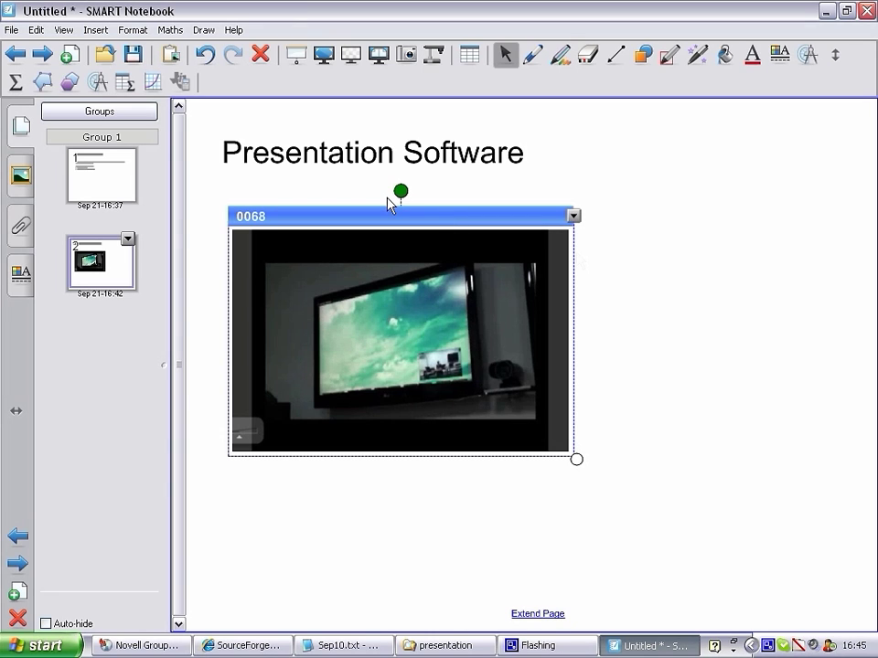
mouse_move(398, 190)
mouse_down()
mouse_move(410, 195)
mouse_move(401, 190)
mouse_up()
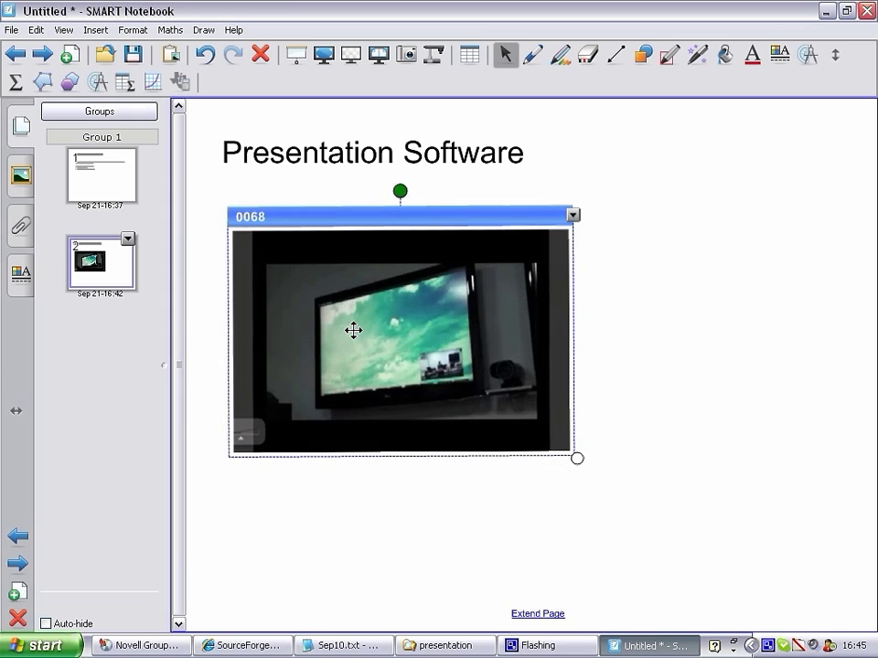
- Lock the 0068 video in place and unlock it again
click(572, 215)
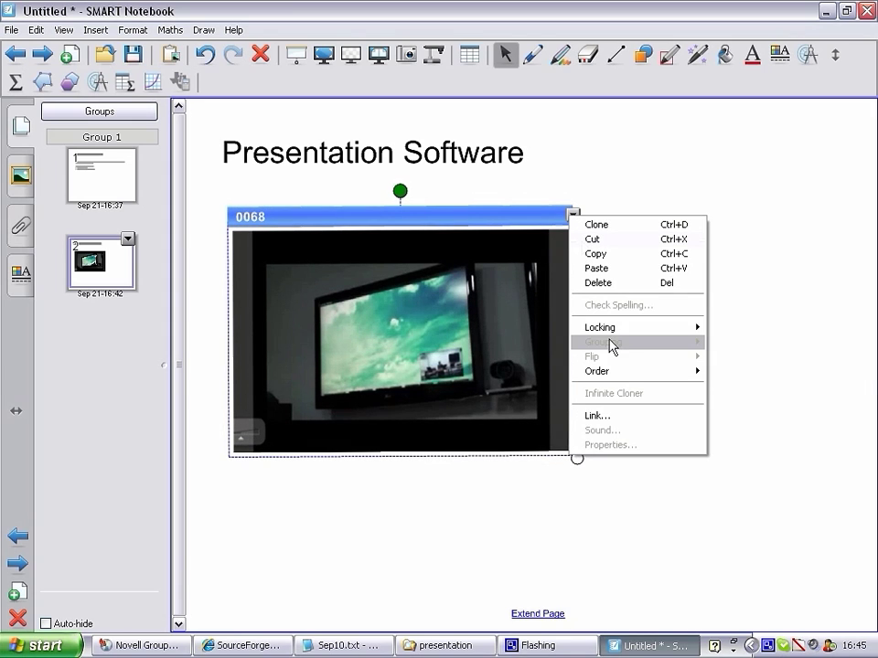
mouse_move(640, 327)
click(757, 344)
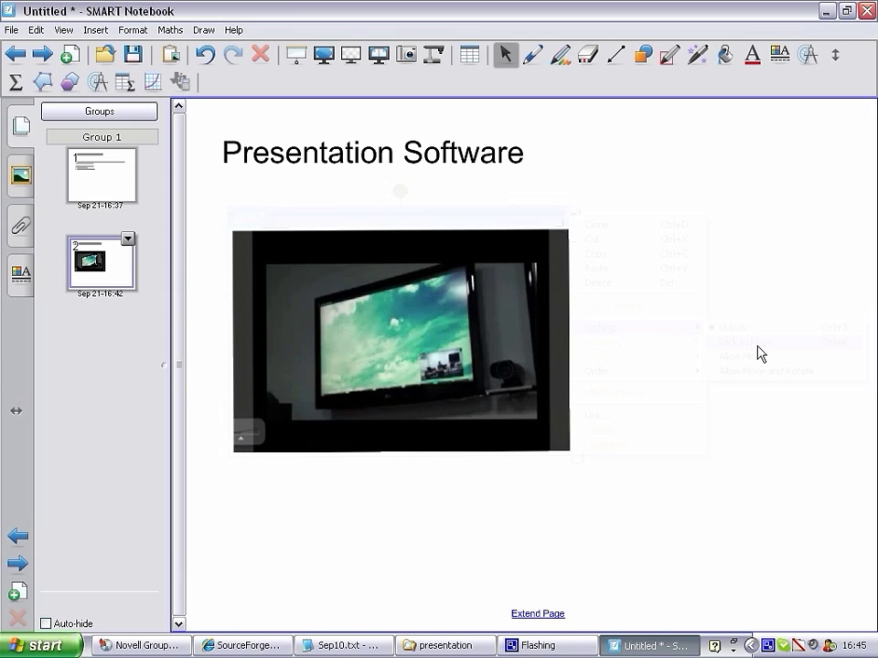
click(573, 223)
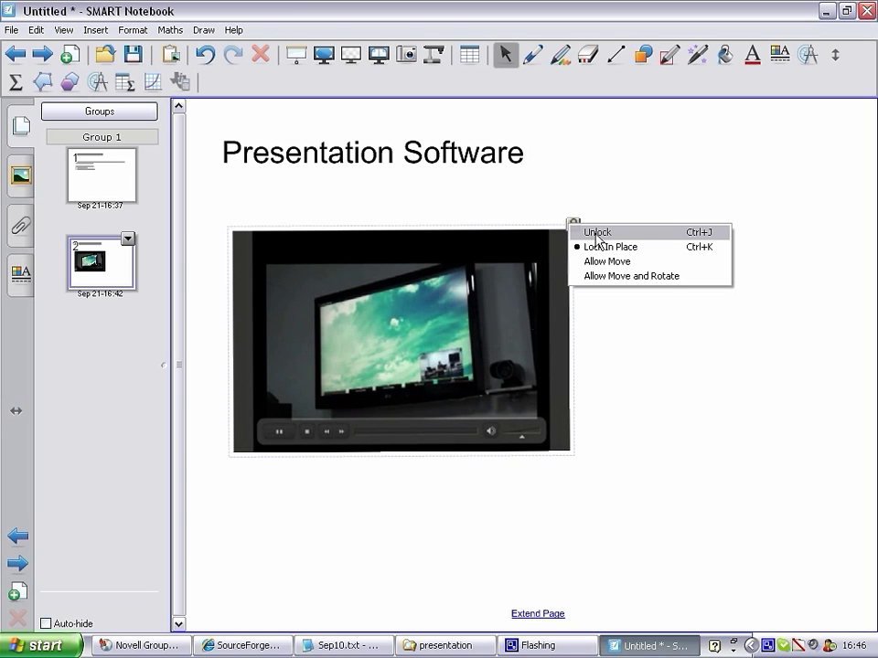
click(597, 234)
- Delete the 0068 video from page 2
click(574, 217)
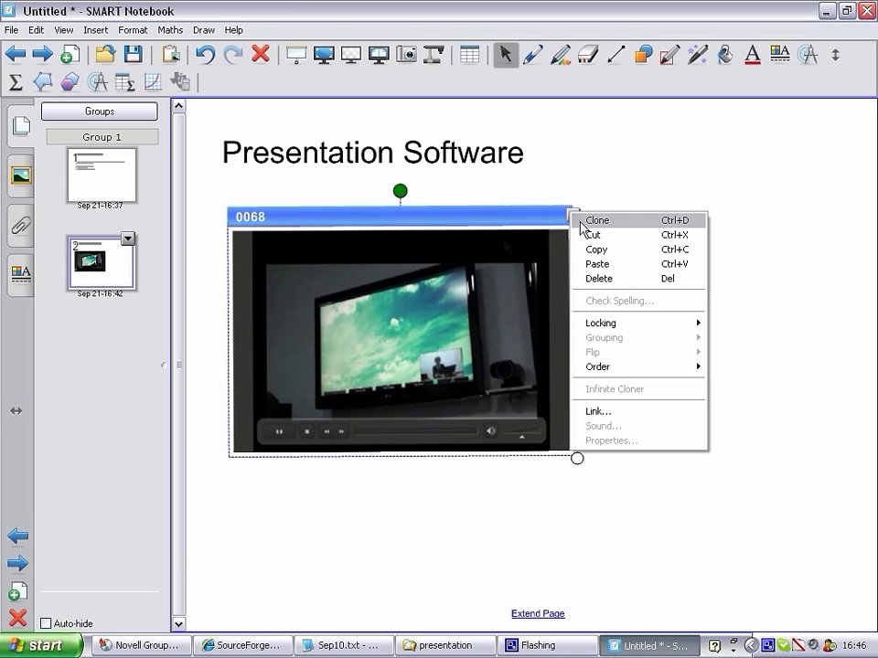
click(592, 279)
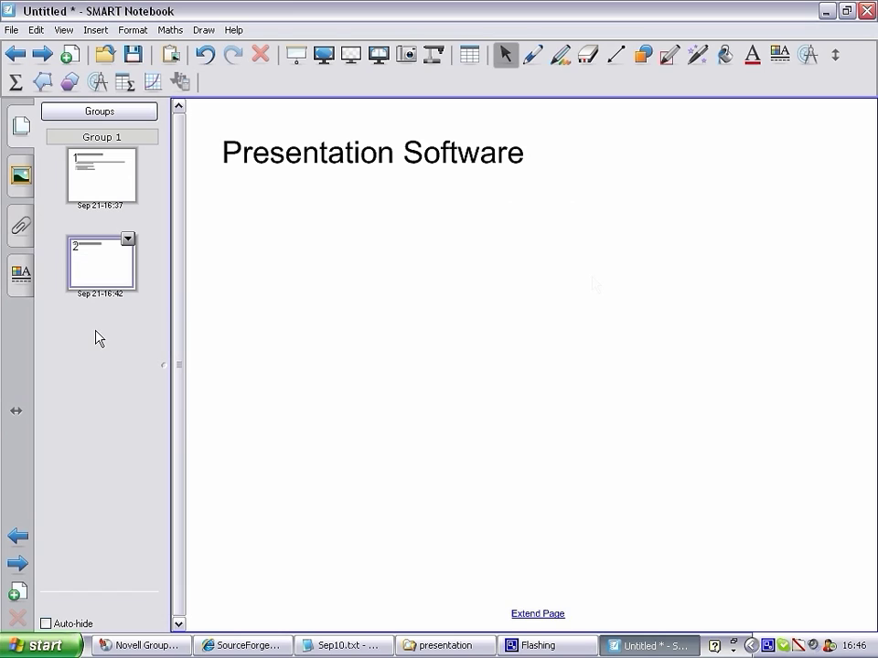
- Return to page 1 and cover it with the Screen Shade
click(119, 199)
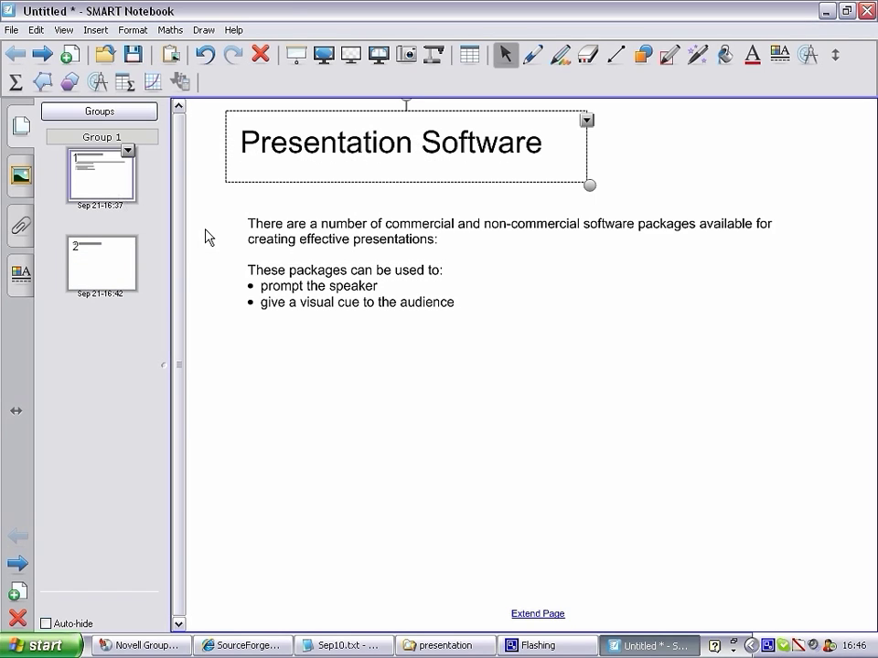
click(12, 30)
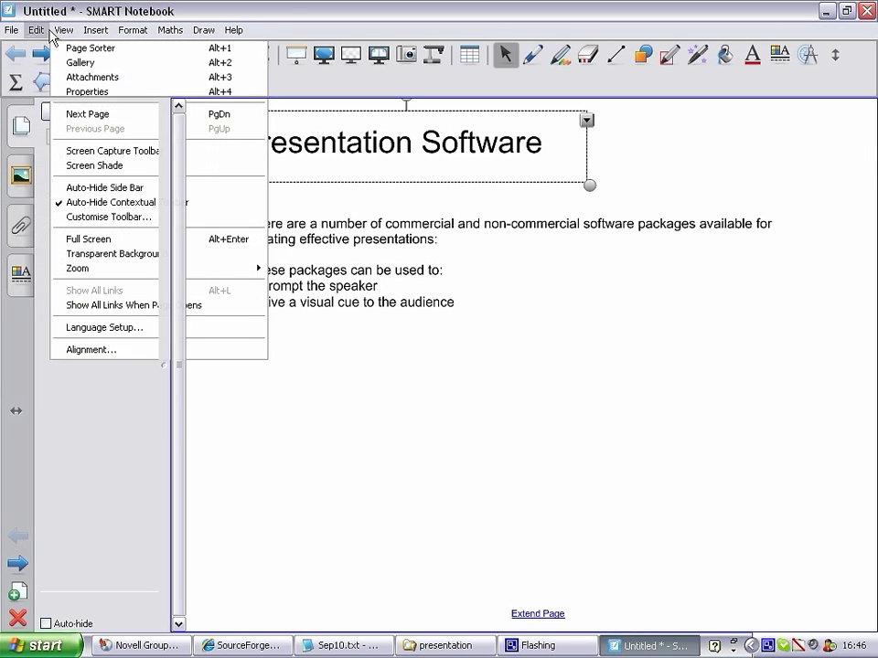
mouse_move(47, 33)
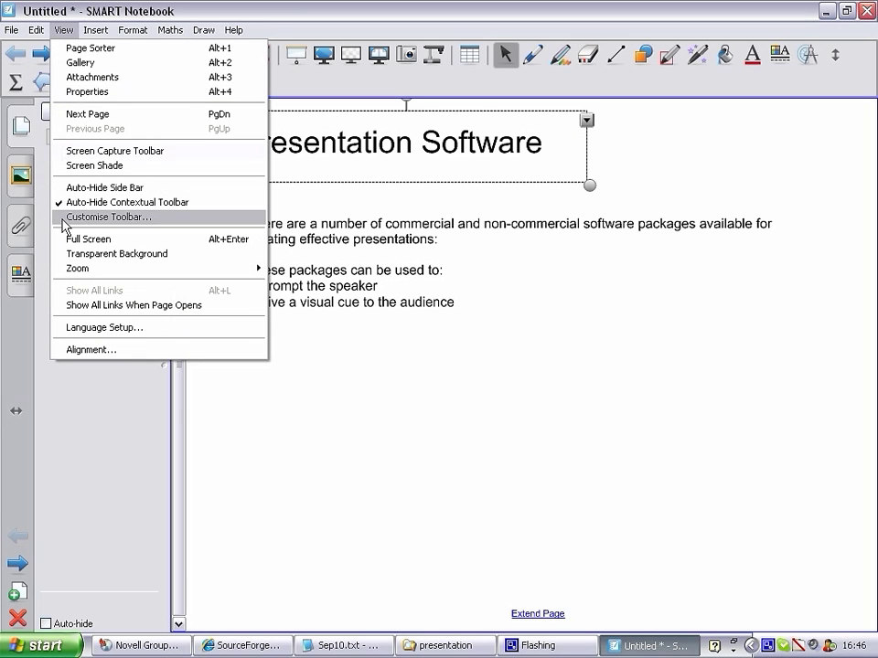
click(80, 172)
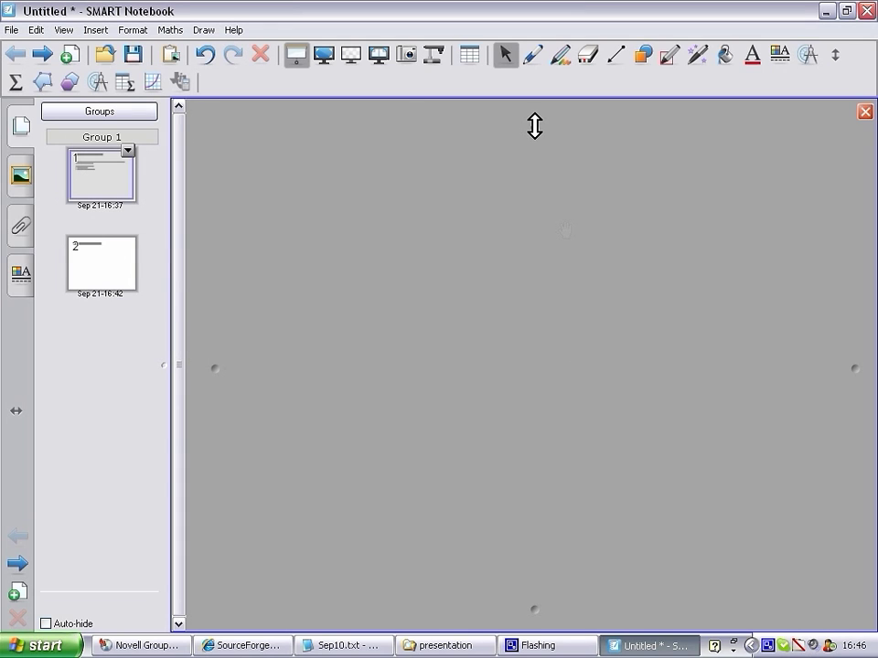
- Lower the shade's upper edge to just below the bullet points on page 1 and try adjusting its side edges
drag(534, 126, 530, 344)
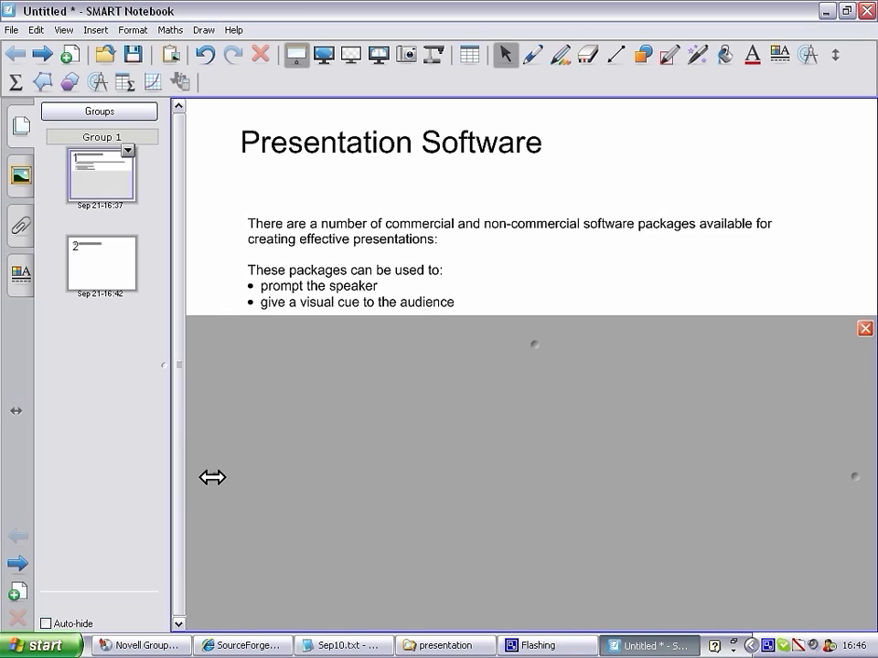
mouse_move(212, 476)
mouse_down()
mouse_move(246, 476)
mouse_move(212, 476)
mouse_up()
mouse_move(855, 476)
mouse_down()
mouse_move(826, 483)
mouse_move(853, 482)
mouse_up()
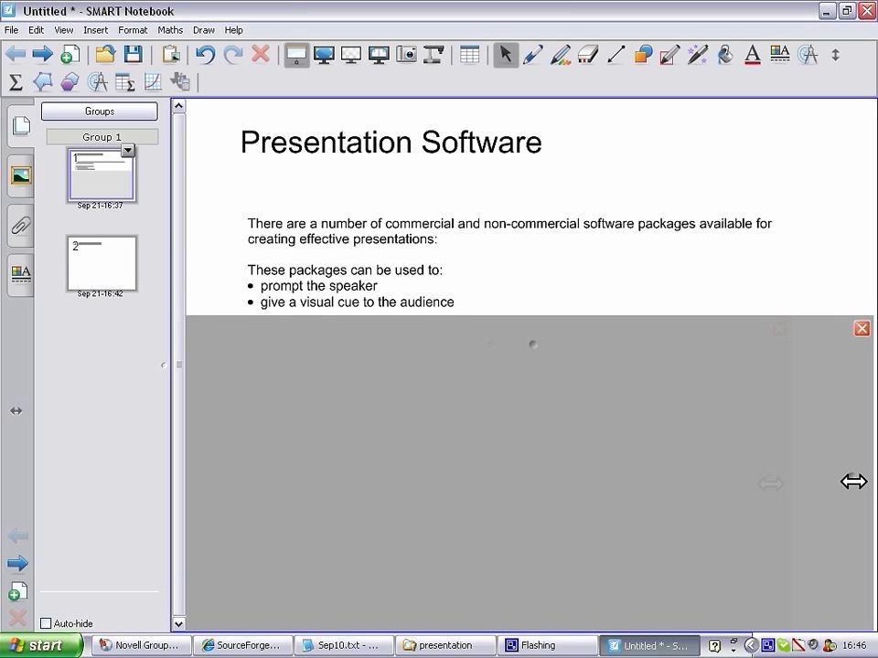